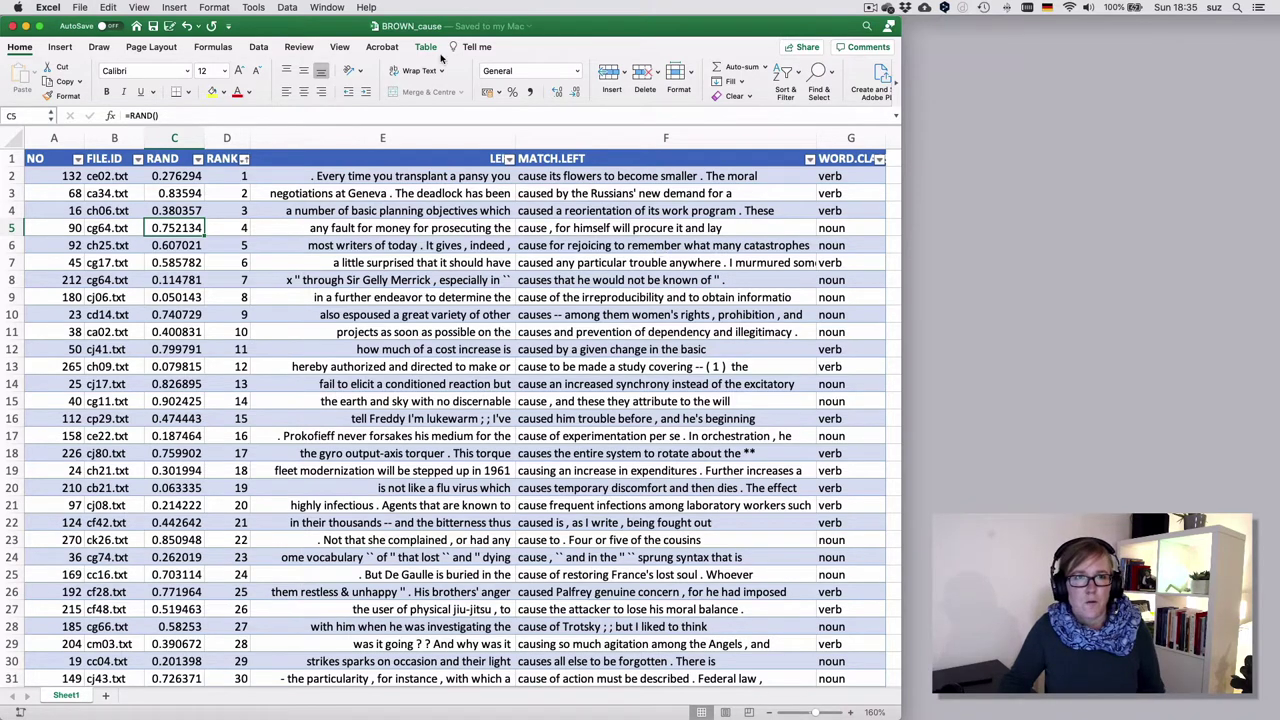
# - Bring the BROWN_genre workbook into view beside BROWN_cause, then make BROWN_cause active again
pyautogui.click(323, 8)
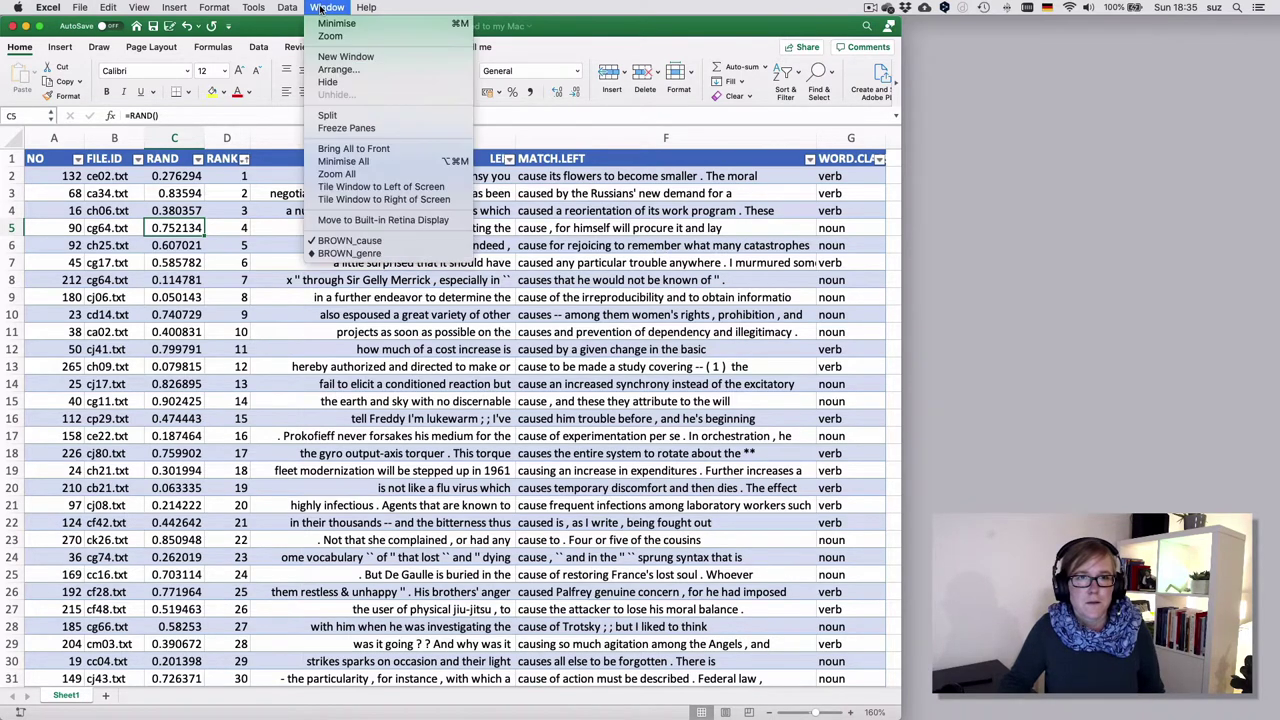
pyautogui.click(350, 243)
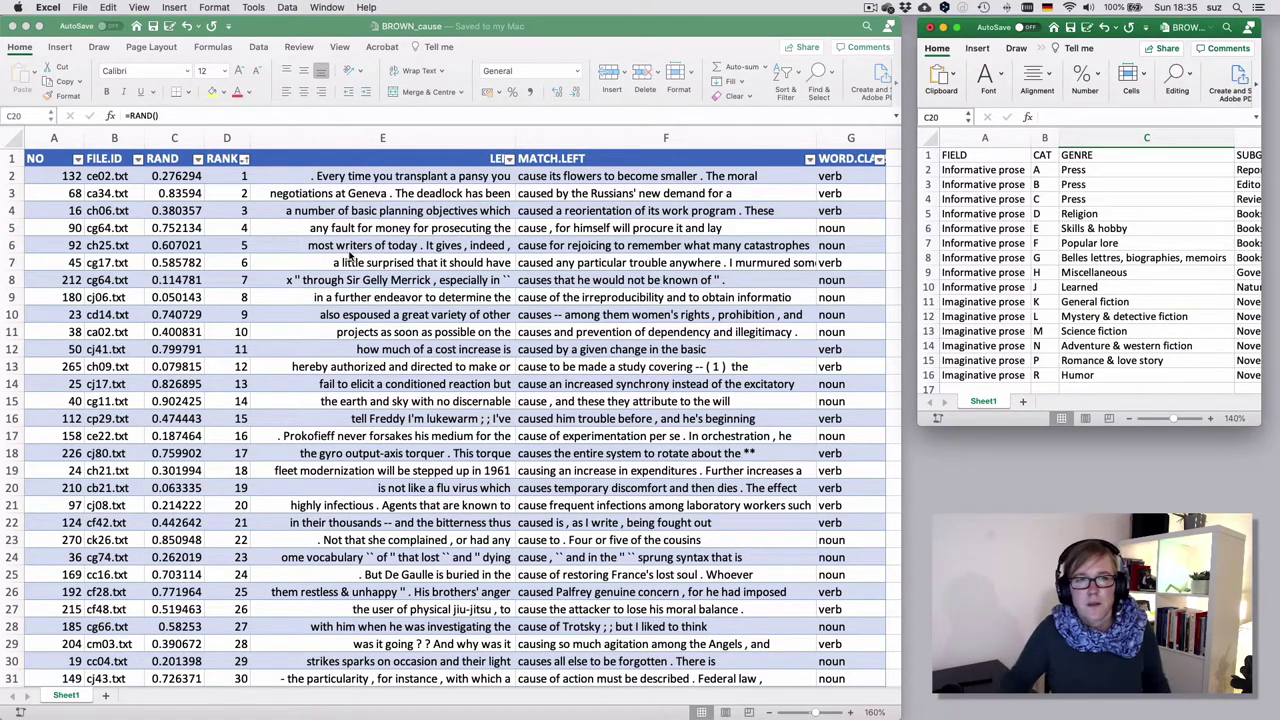
pyautogui.click(127, 180)
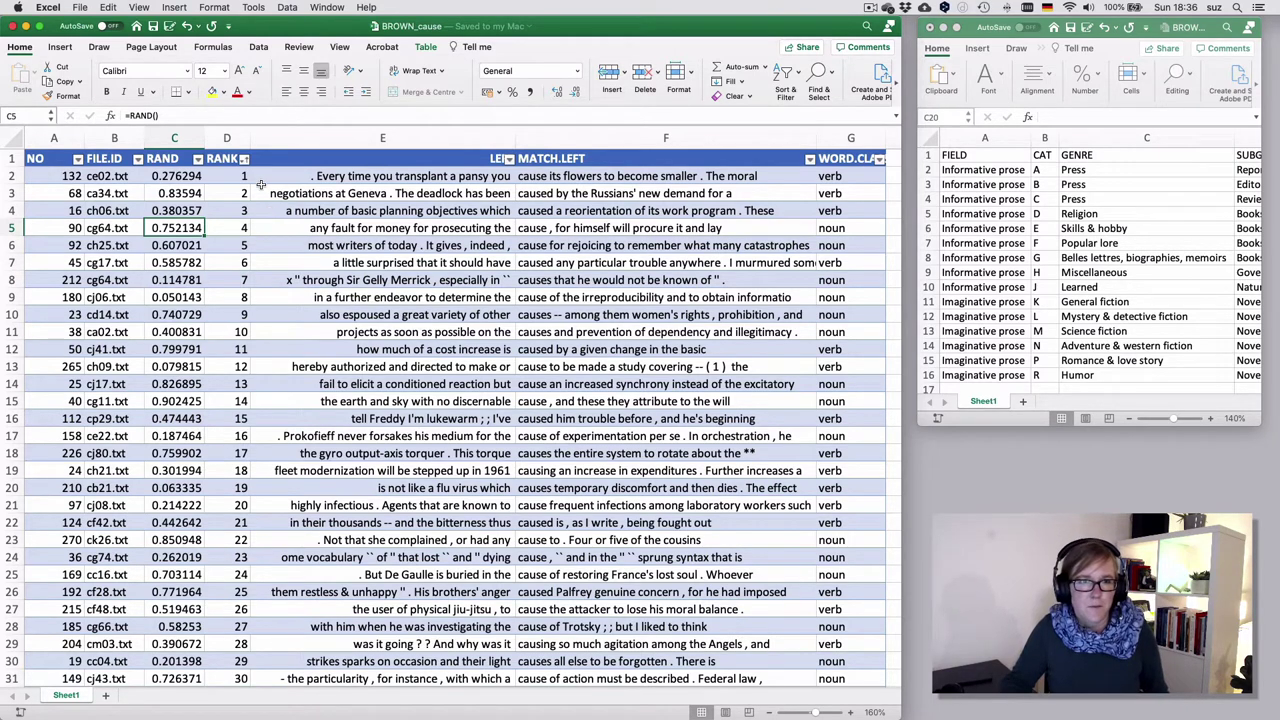
# - Delete the RAND column, insert an empty column C, and give it the header GENRE
pyautogui.click(174, 138)
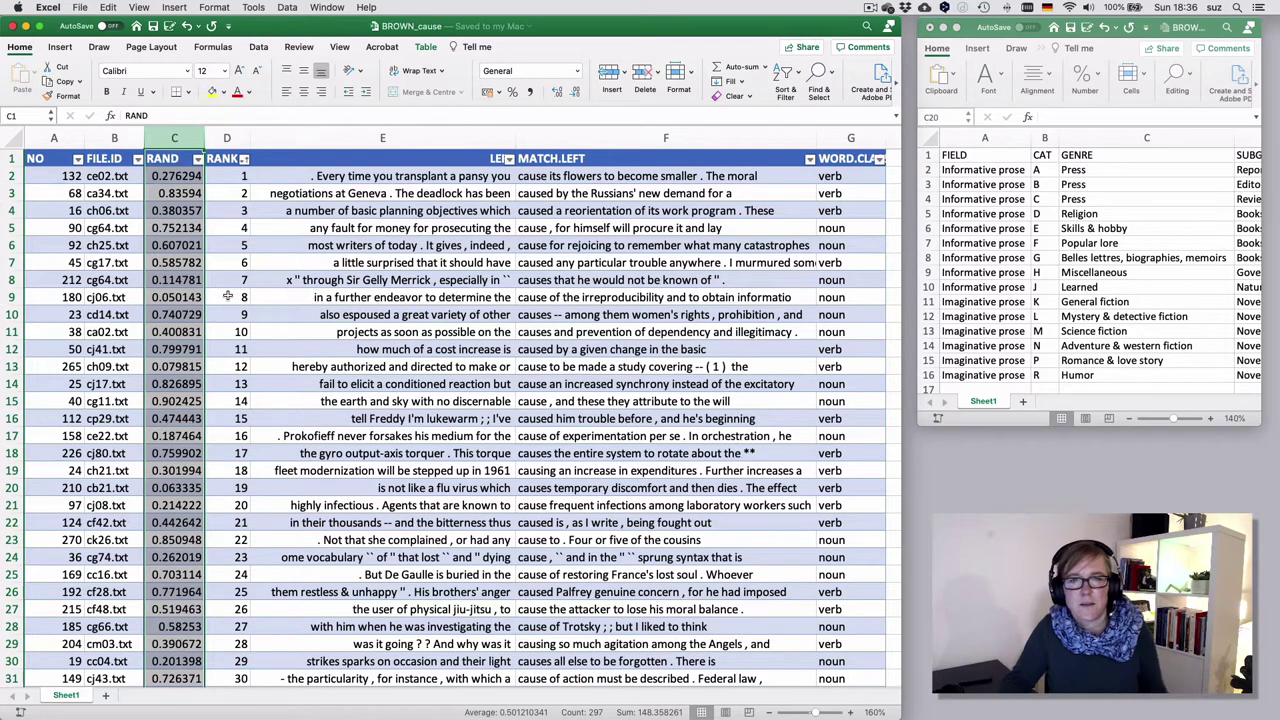
pyautogui.click(645, 80)
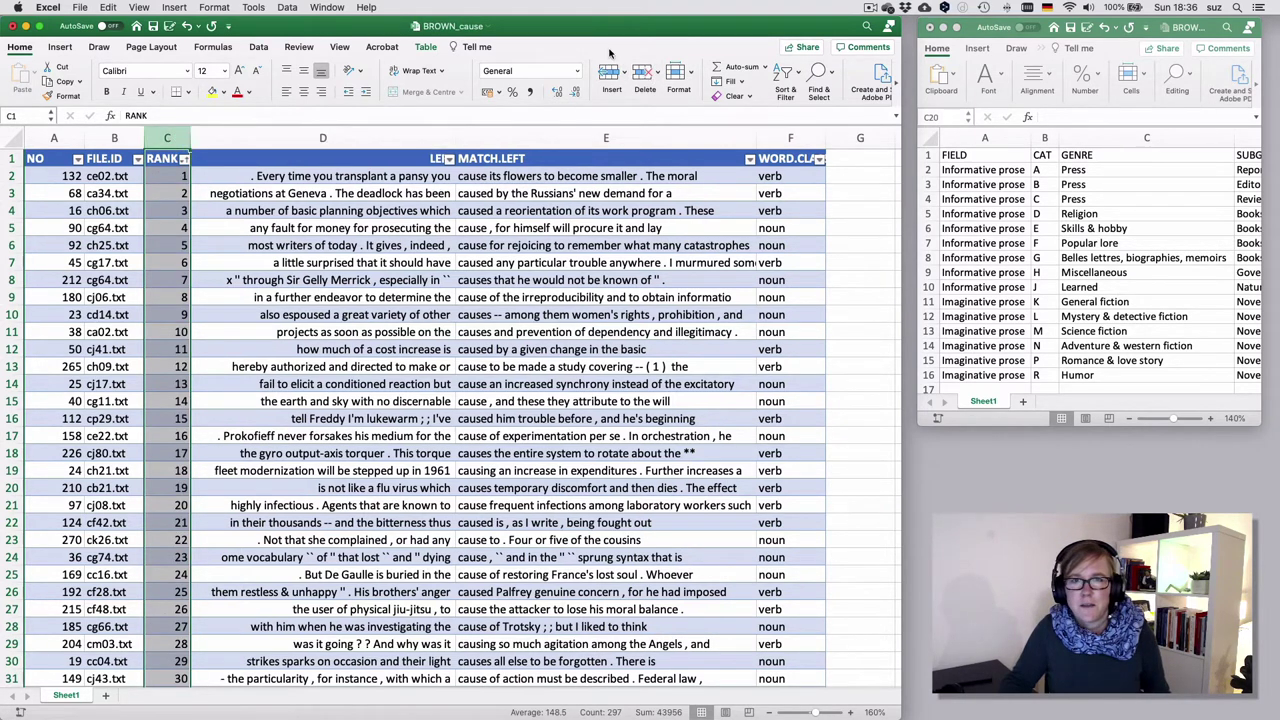
pyautogui.click(609, 75)
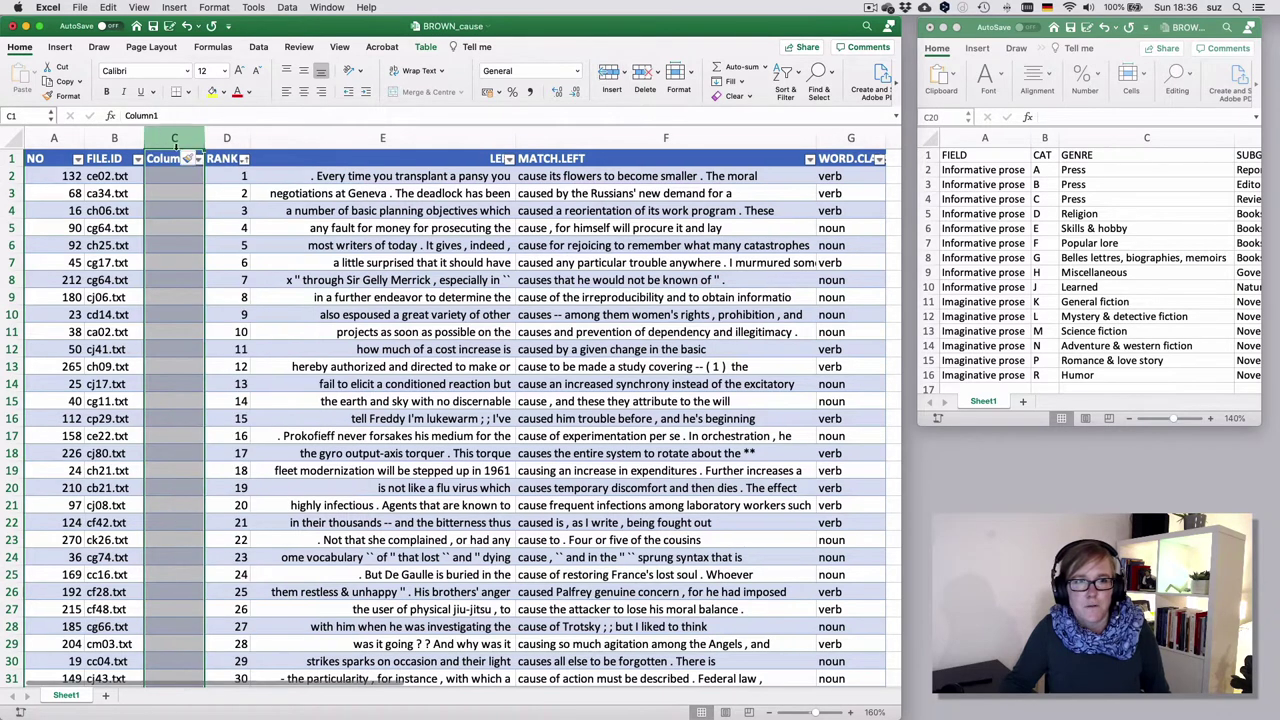
pyautogui.click(165, 158)
pyautogui.write('GE')
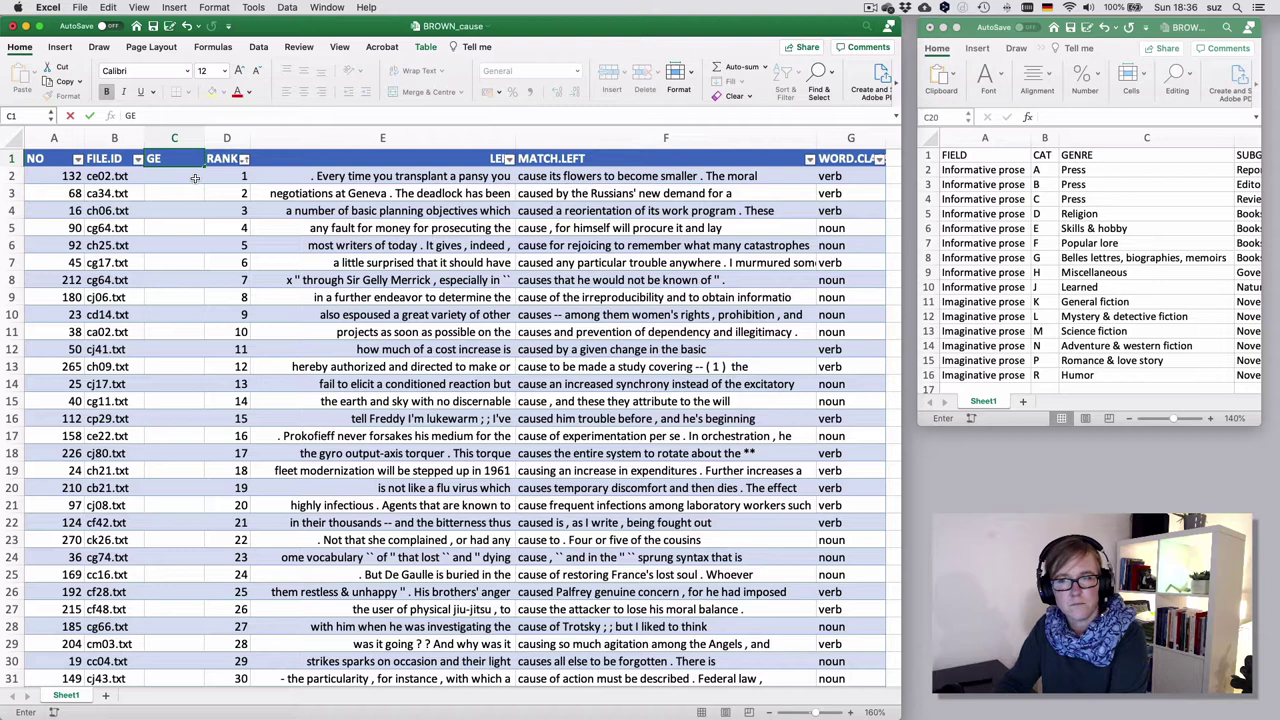
pyautogui.write('NRE')
pyautogui.press('Return')
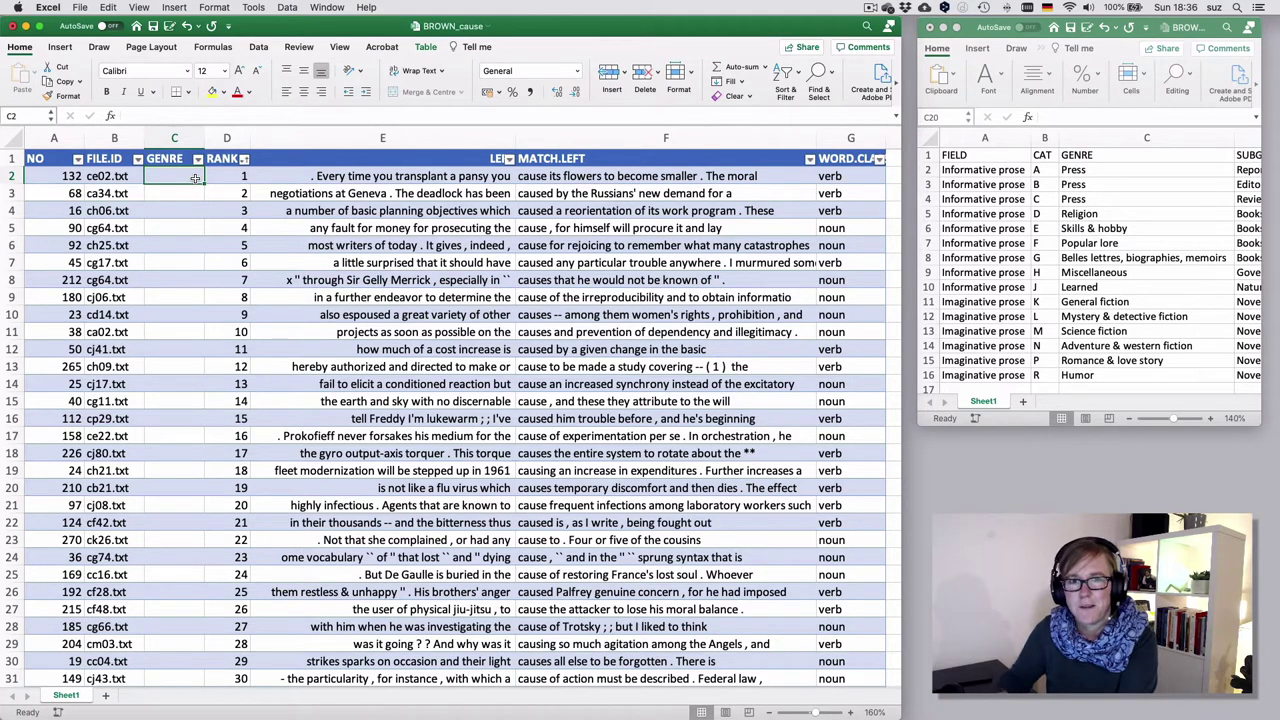
# - Sort the rows by FILE.ID ascending and select the ca file IDs in B2:B21
pyautogui.click(139, 160)
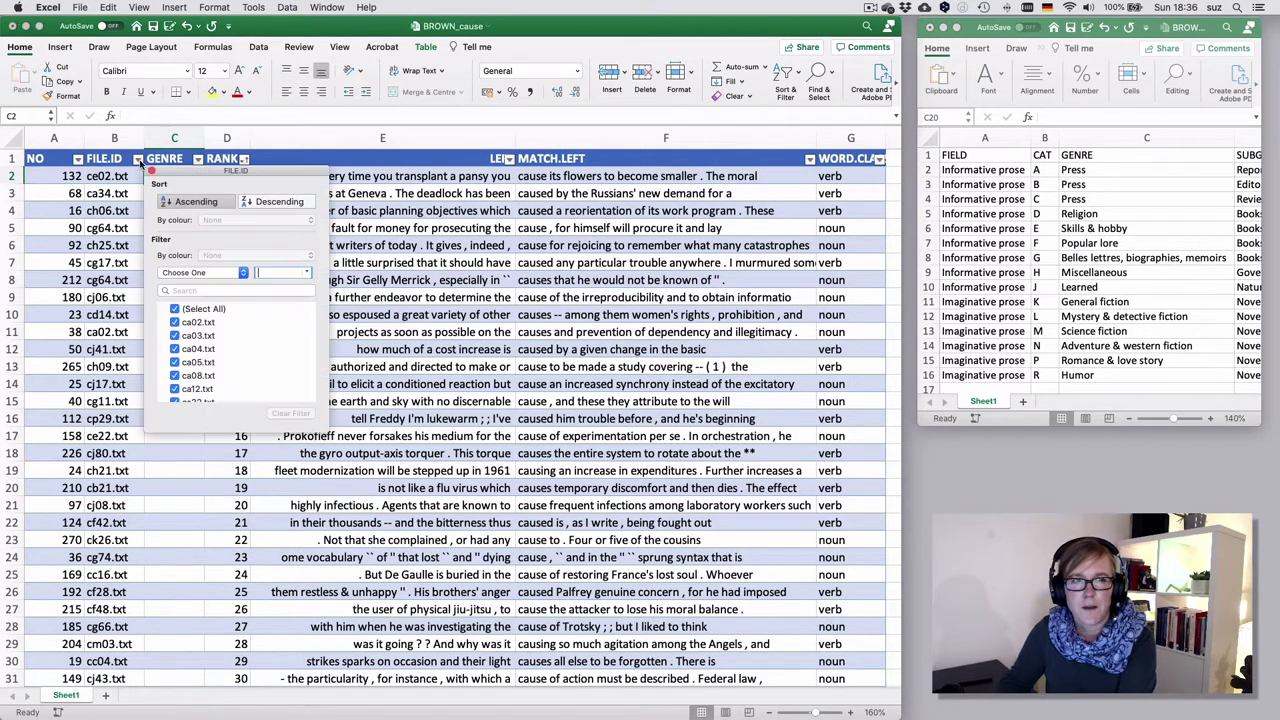
pyautogui.click(195, 204)
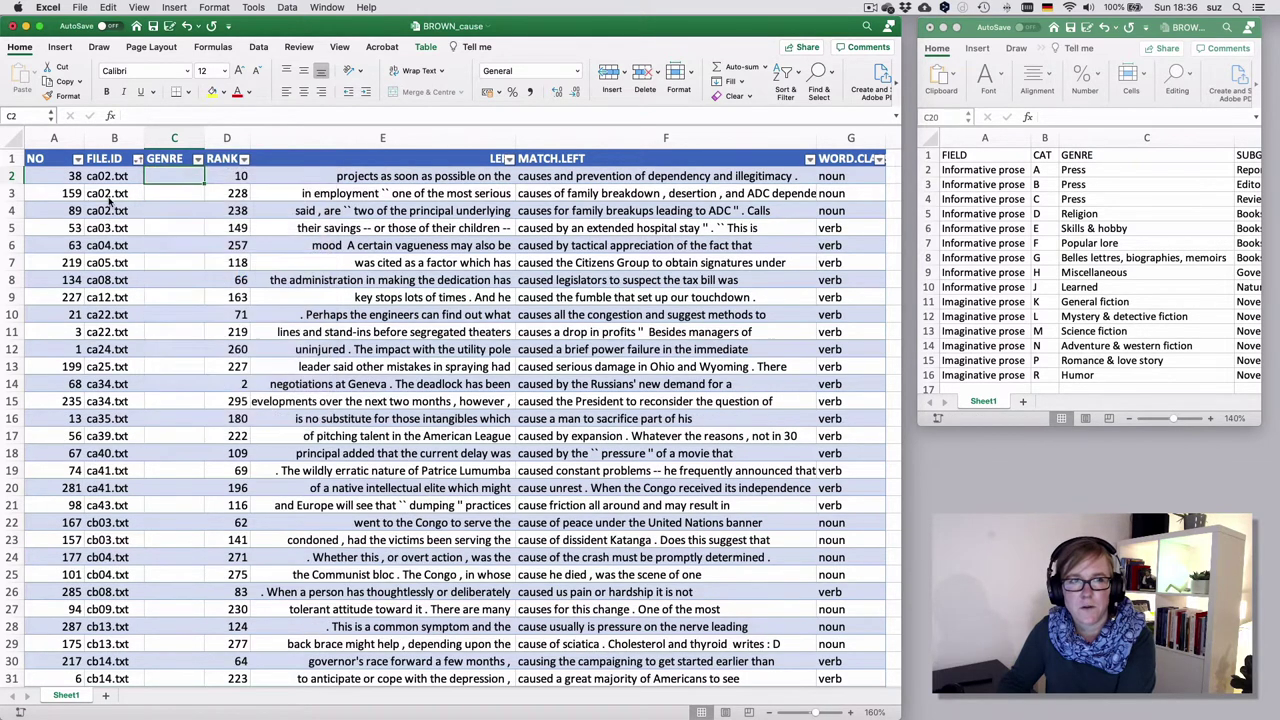
pyautogui.click(110, 198)
pyautogui.moveTo(116, 179); pyautogui.dragTo(95, 497)
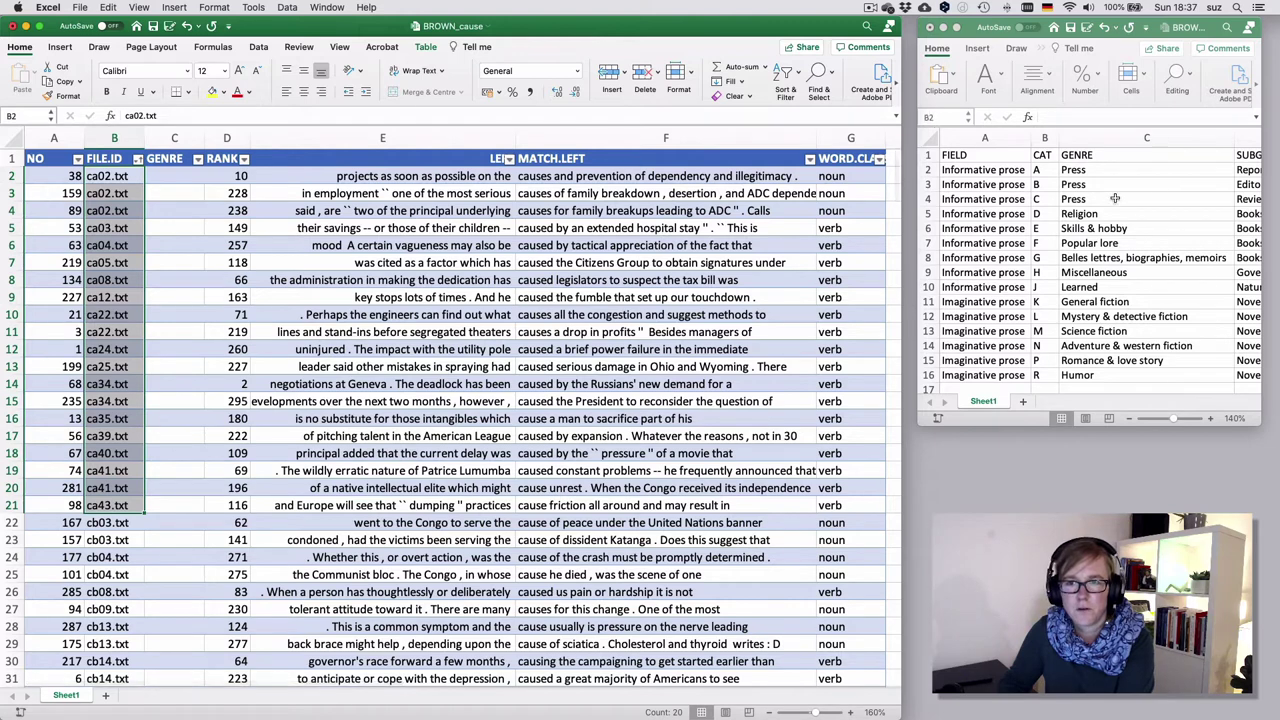
pyautogui.hscroll(5, 1136, 200)
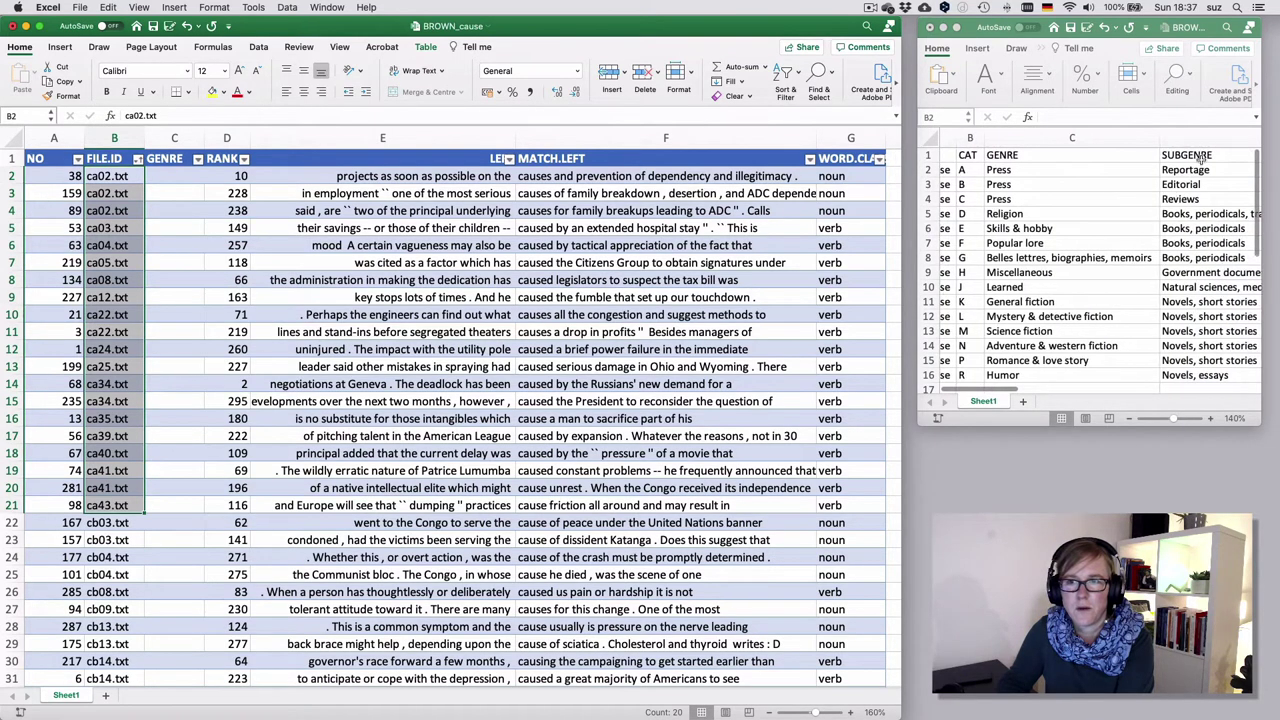
pyautogui.hscroll(-3, 1113, 229)
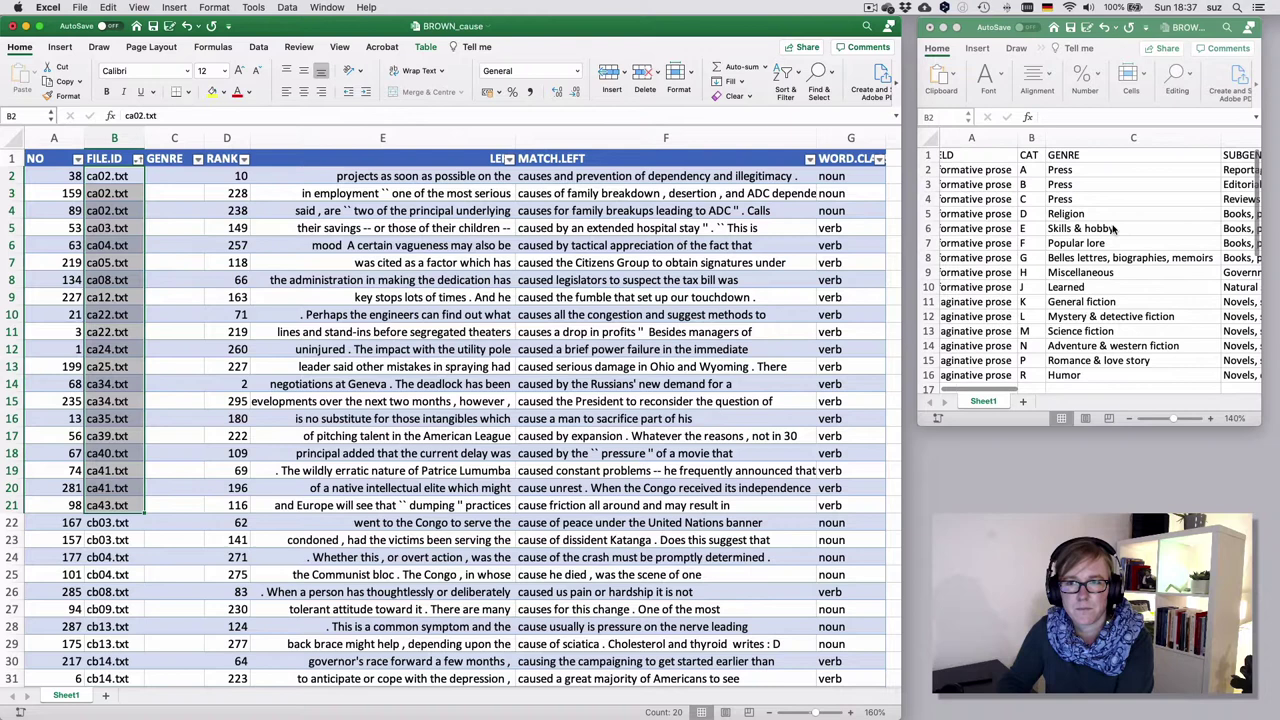
pyautogui.hscroll(-2, 1113, 229)
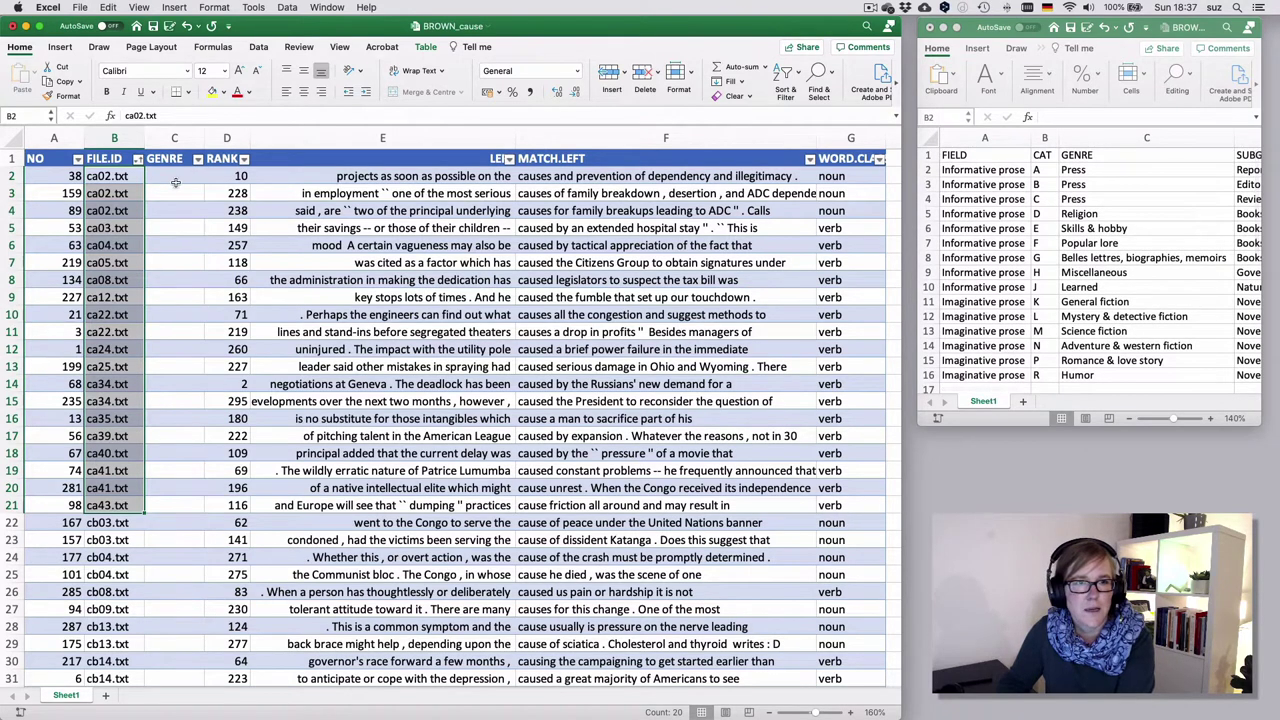
# - Enter press in C2 and fill it down the GENRE column to row 51
pyautogui.click(175, 180)
pyautogui.write('pres')
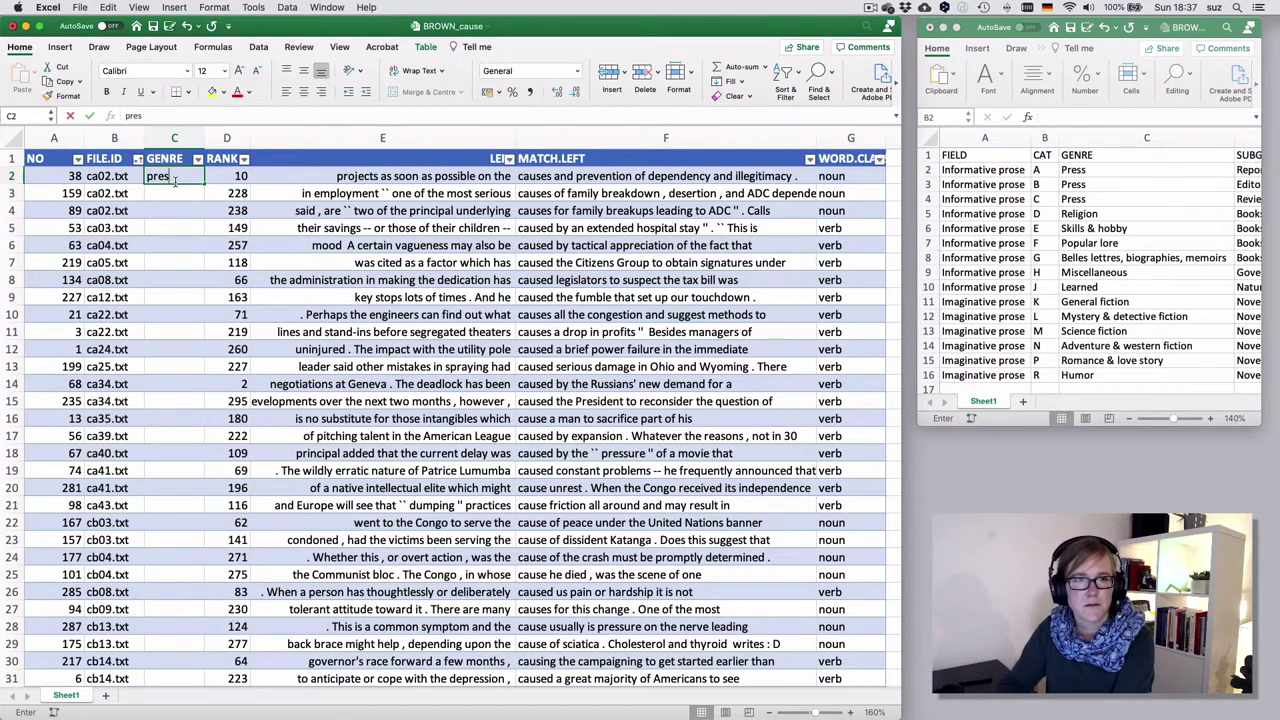
pyautogui.write('s')
pyautogui.press('Return')
pyautogui.click(175, 180)
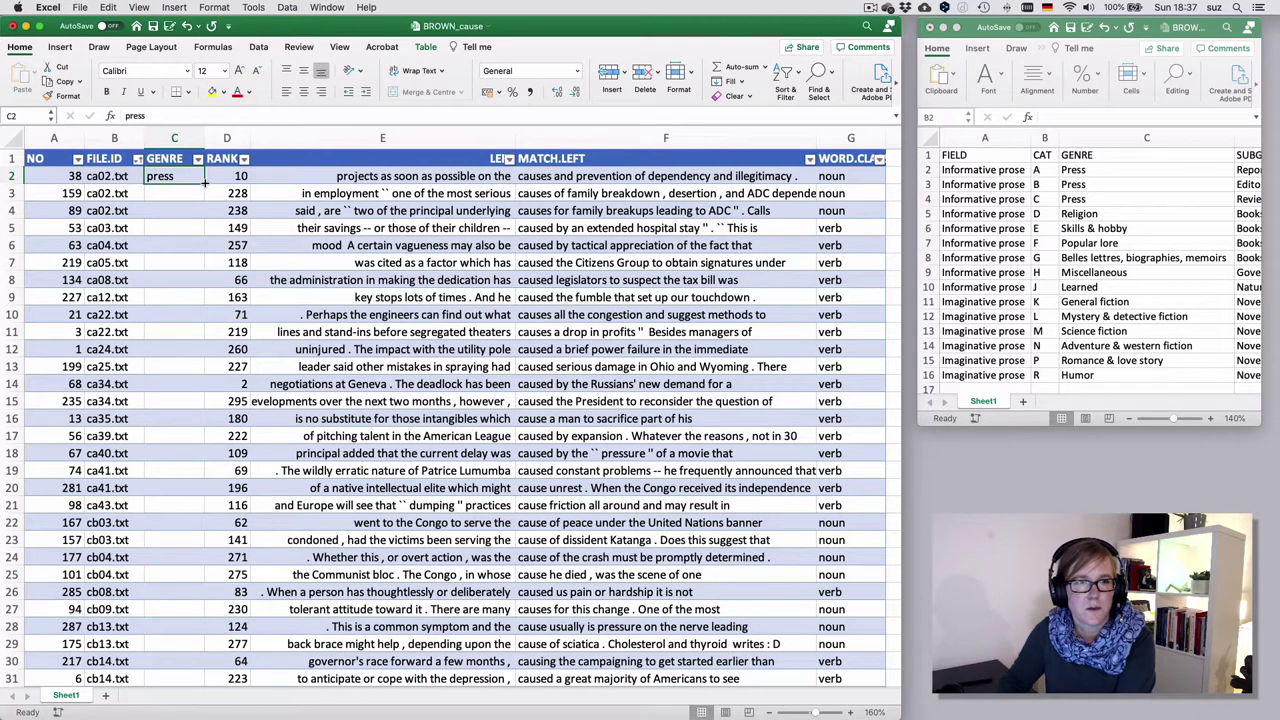
pyautogui.moveTo(204, 182); pyautogui.dragTo(184, 512)
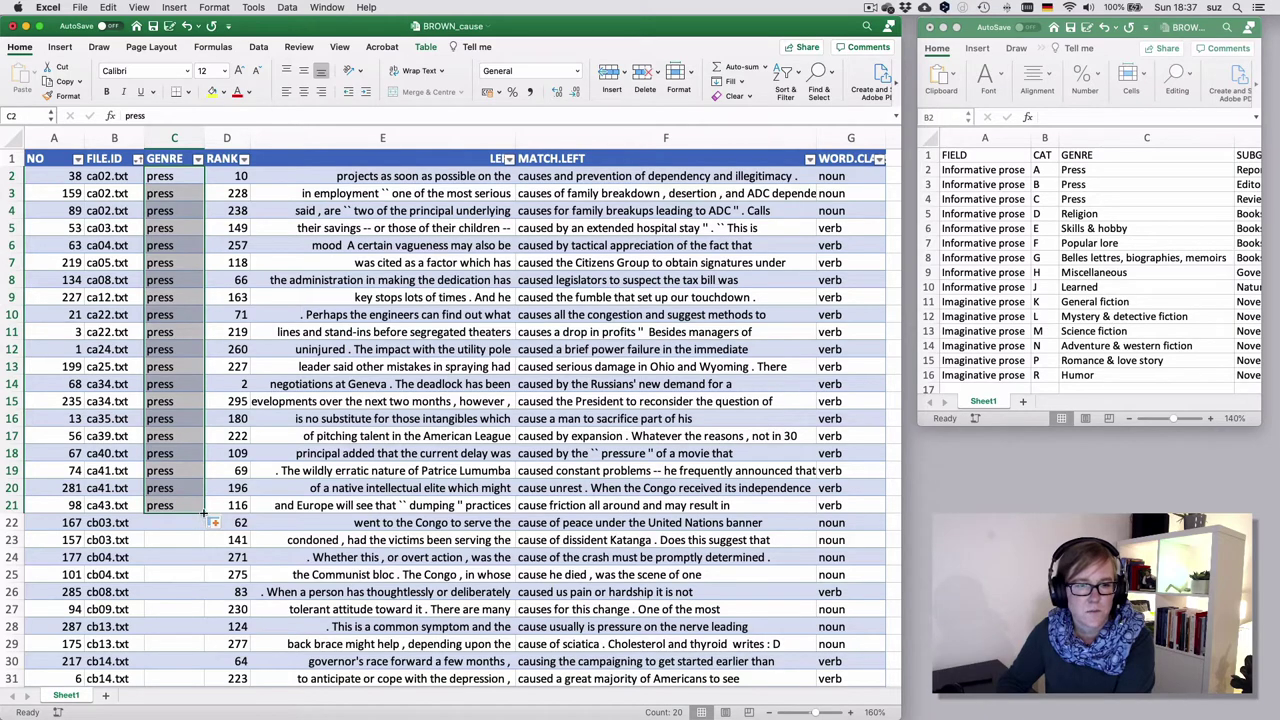
pyautogui.moveTo(203, 513); pyautogui.dragTo(188, 562)
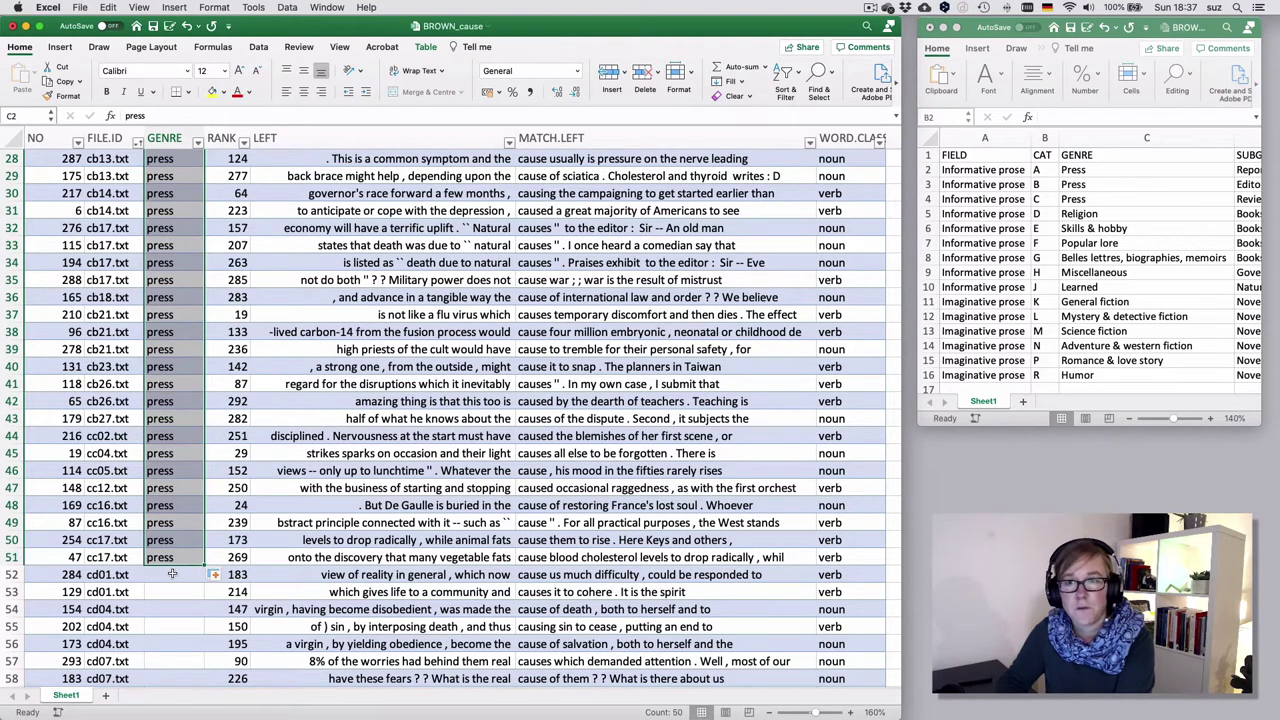
# - Enter religion in C52 through row 69, skills in C70, and popular in C87
pyautogui.click(172, 574)
pyautogui.write('religion')
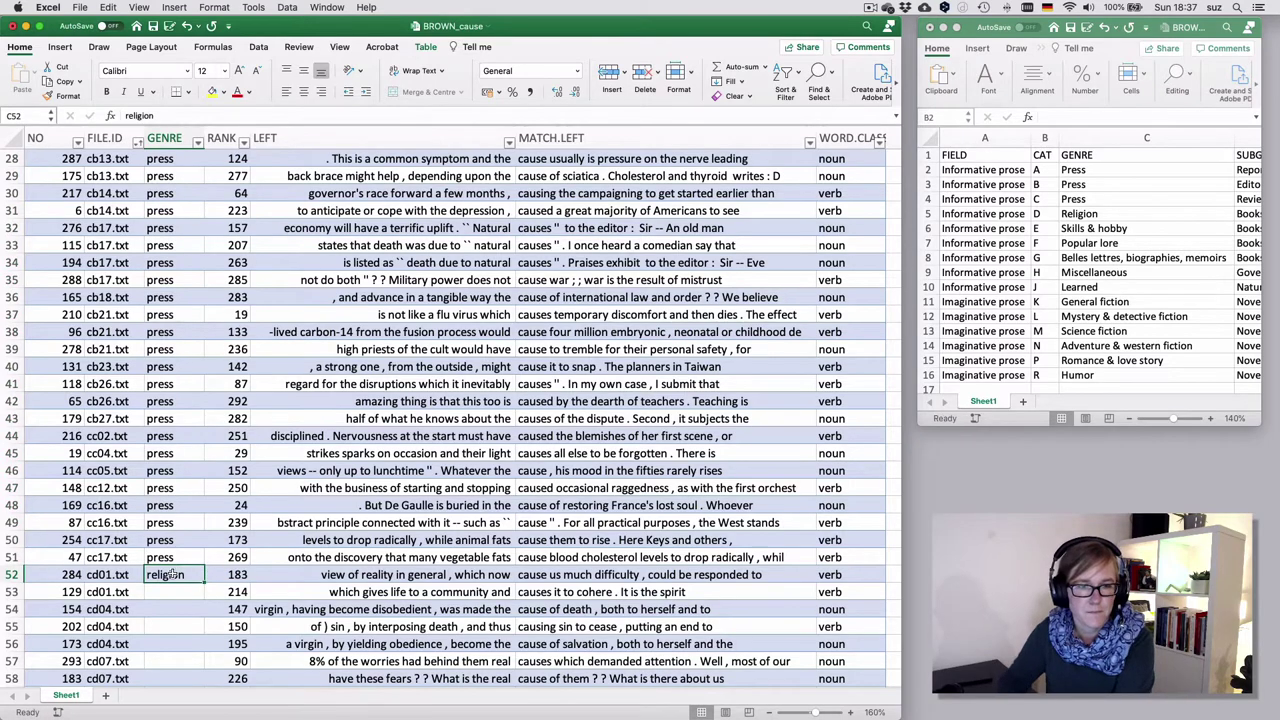
pyautogui.moveTo(203, 582); pyautogui.dragTo(185, 495)
pyautogui.click(179, 453)
pyautogui.write('skills')
pyautogui.click(160, 245)
pyautogui.write('popular')
# - Enter belles lettres in C137 and fill it down to row 183
pyautogui.click(169, 505)
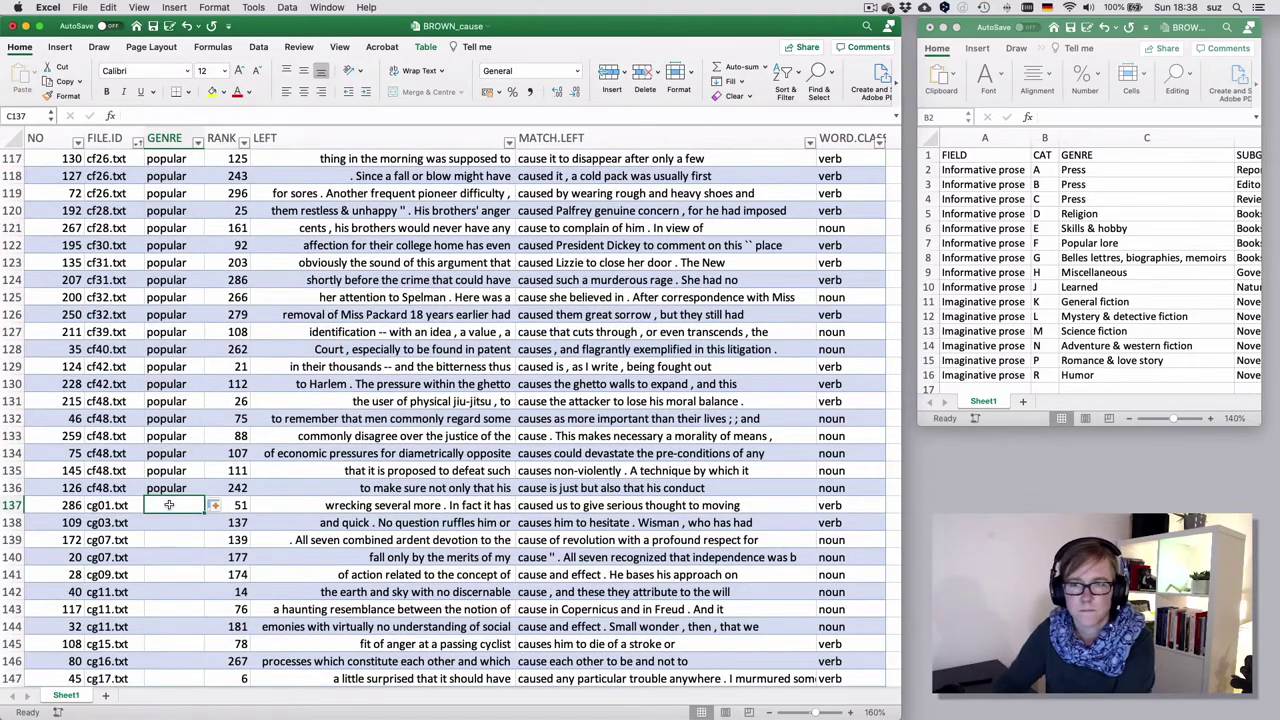
pyautogui.write('belles lettres')
pyautogui.press('Return')
pyautogui.click(169, 505)
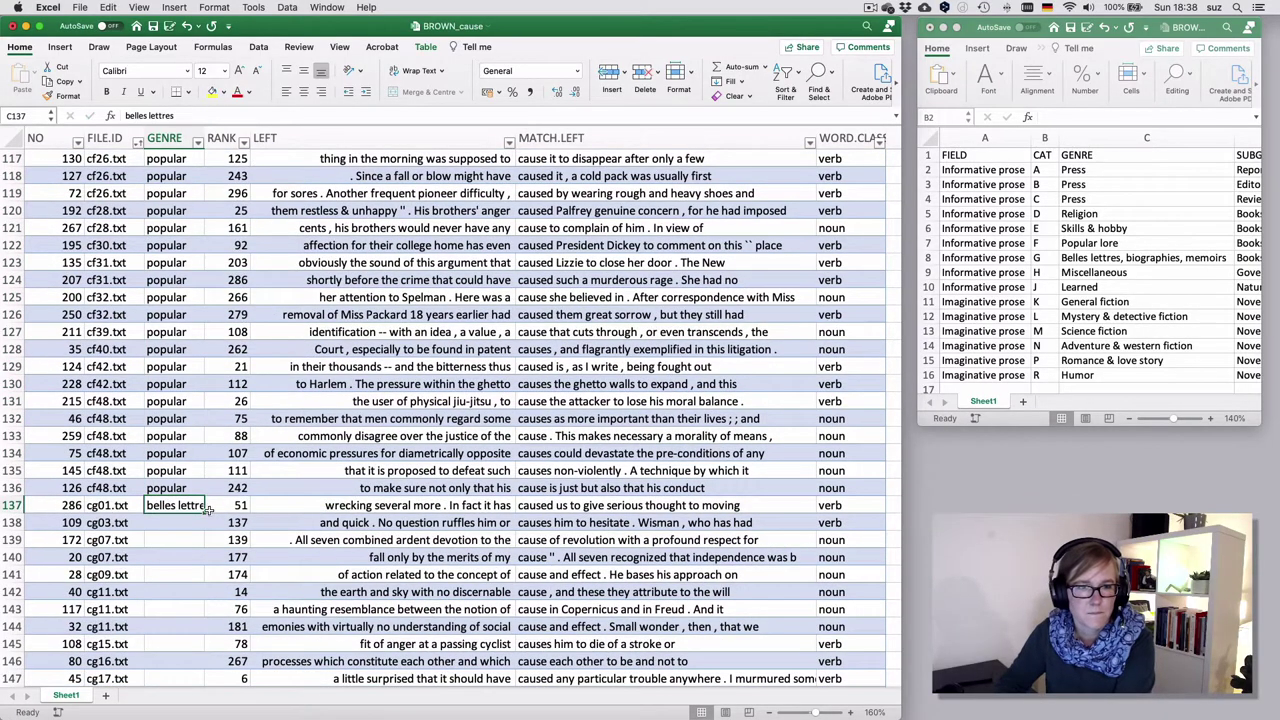
pyautogui.moveTo(204, 513); pyautogui.dragTo(177, 476)
# - Enter misc in C184 and fill it down to row 210
pyautogui.click(177, 487)
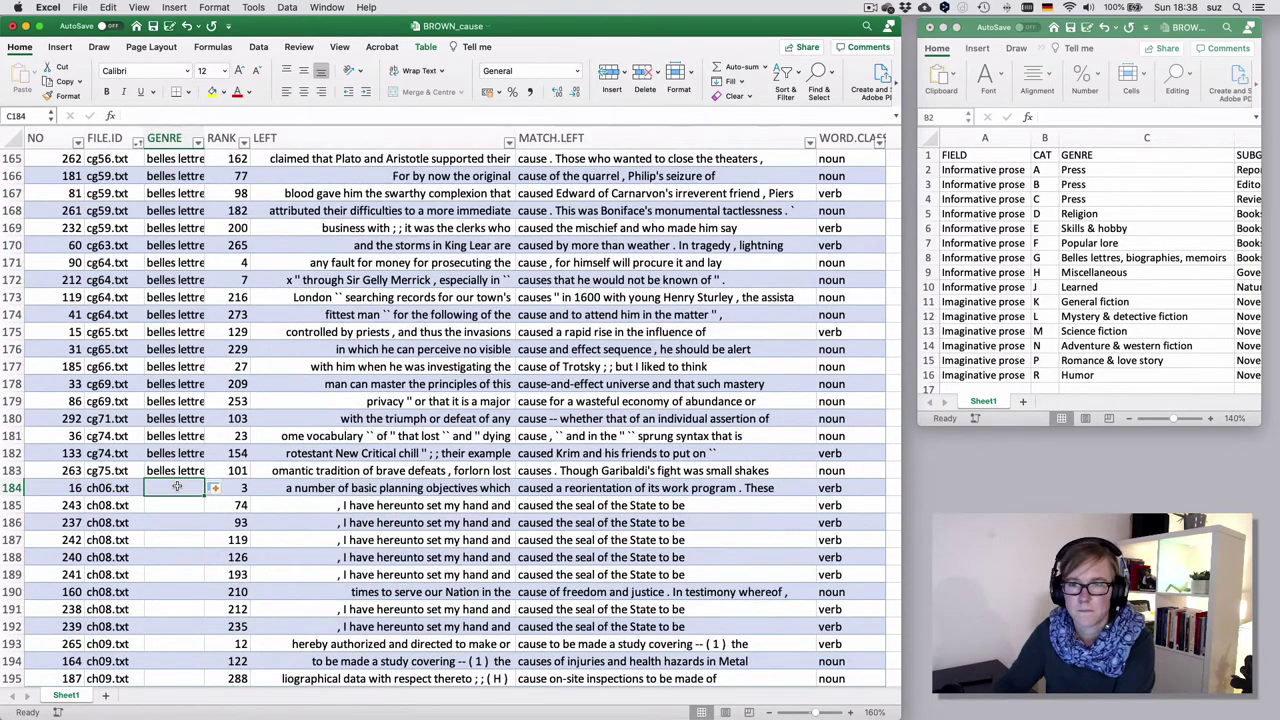
pyautogui.write('misc')
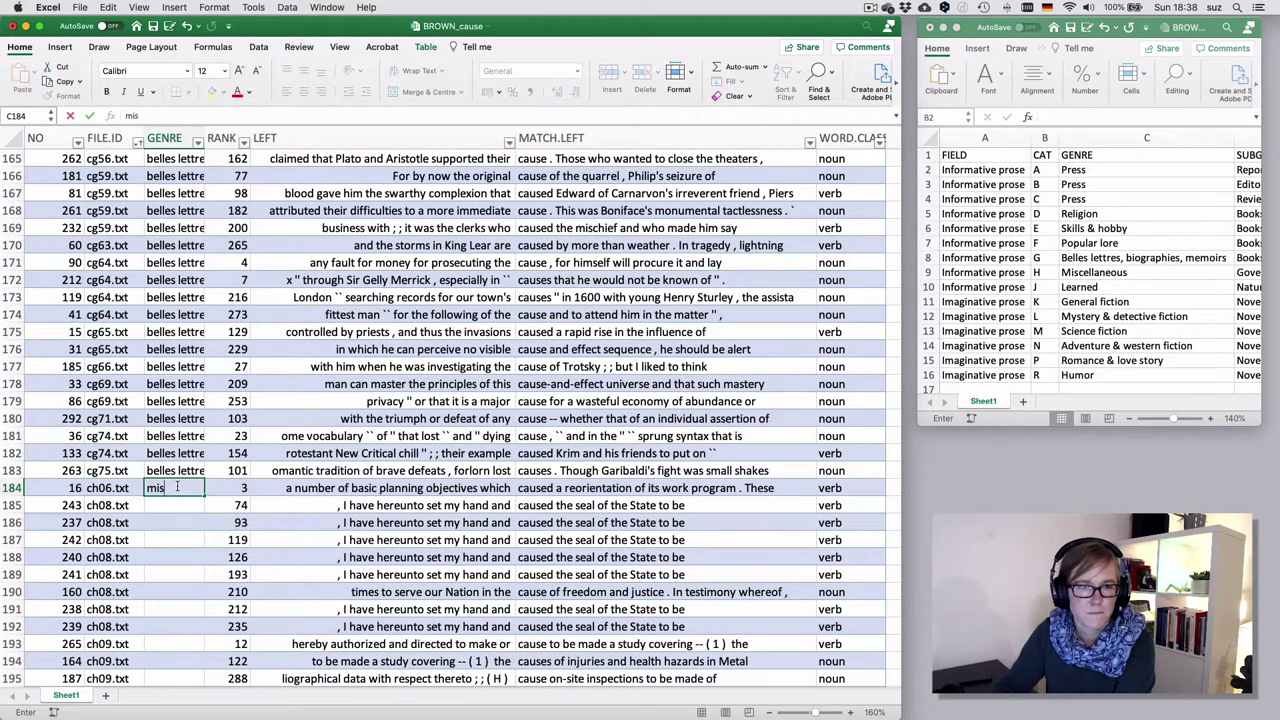
pyautogui.press('Return')
pyautogui.click(177, 487)
pyautogui.moveTo(204, 495); pyautogui.dragTo(181, 432)
# - Enter learned in C211 and fill it down to row 270
pyautogui.click(175, 432)
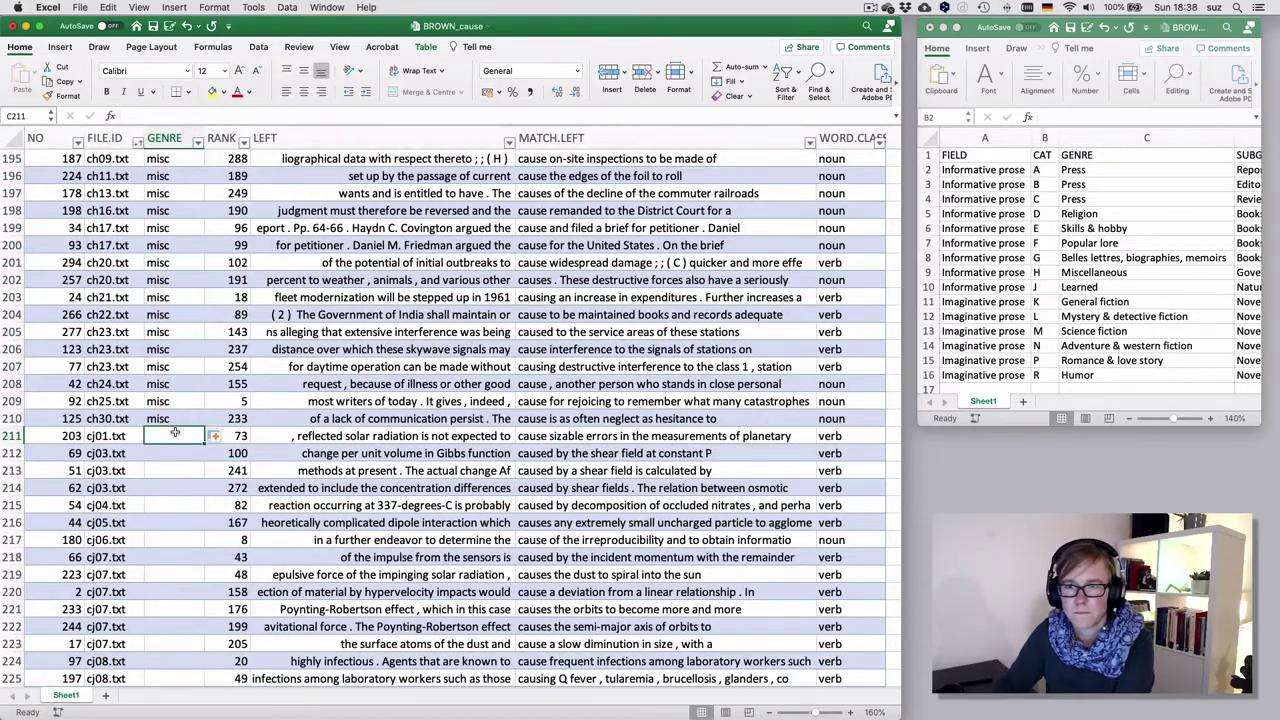
pyautogui.write('learned')
pyautogui.press('Return')
pyautogui.click(175, 435)
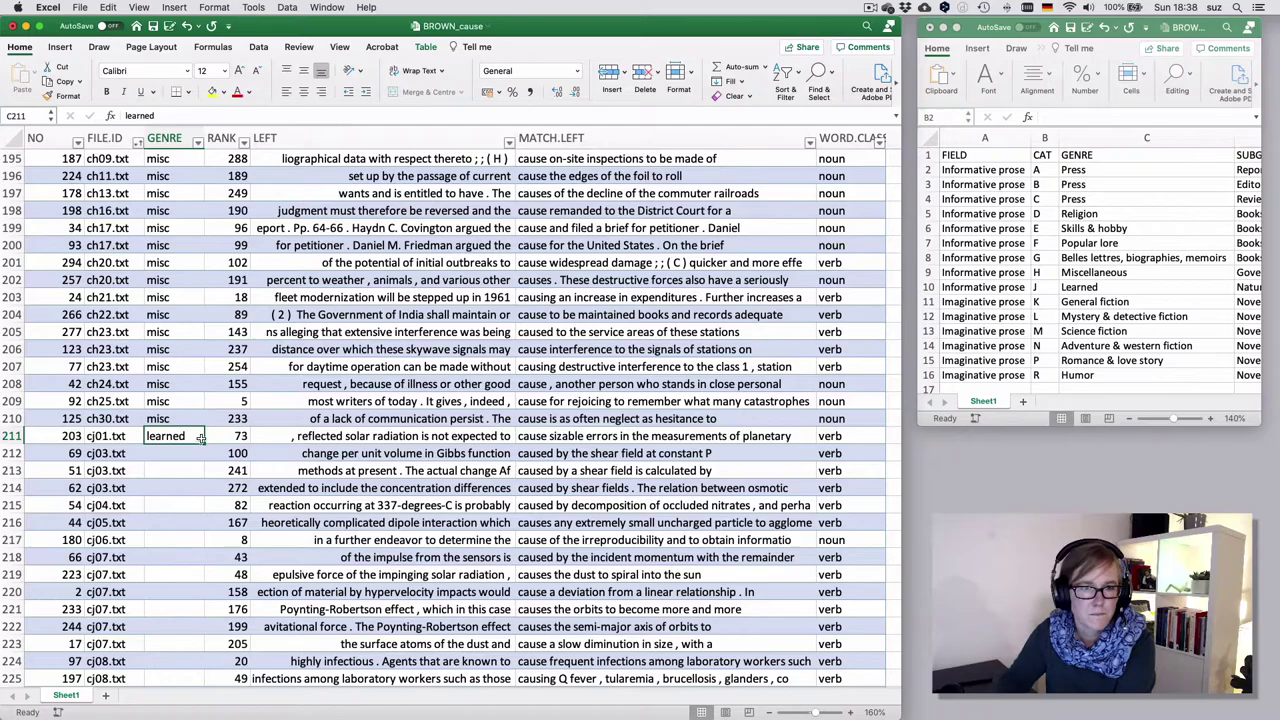
pyautogui.moveTo(204, 444); pyautogui.dragTo(180, 490)
# - Fill general fiction in C271 through row 276, then mystery from C277 down its block
pyautogui.click(167, 505)
pyautogui.write('general fiction')
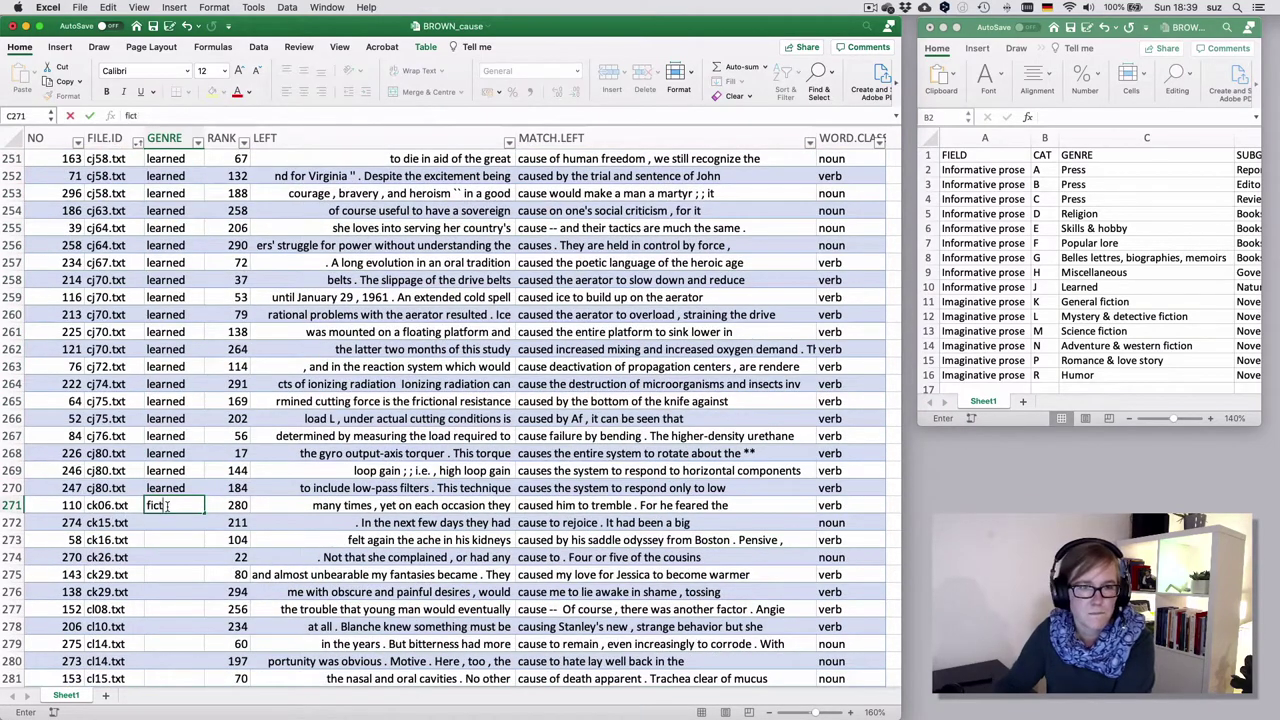
pyautogui.moveTo(204, 508); pyautogui.dragTo(192, 595)
pyautogui.click(172, 609)
pyautogui.write('mystery')
pyautogui.press('Return')
pyautogui.click(172, 609)
pyautogui.scroll(-5, 172, 609)
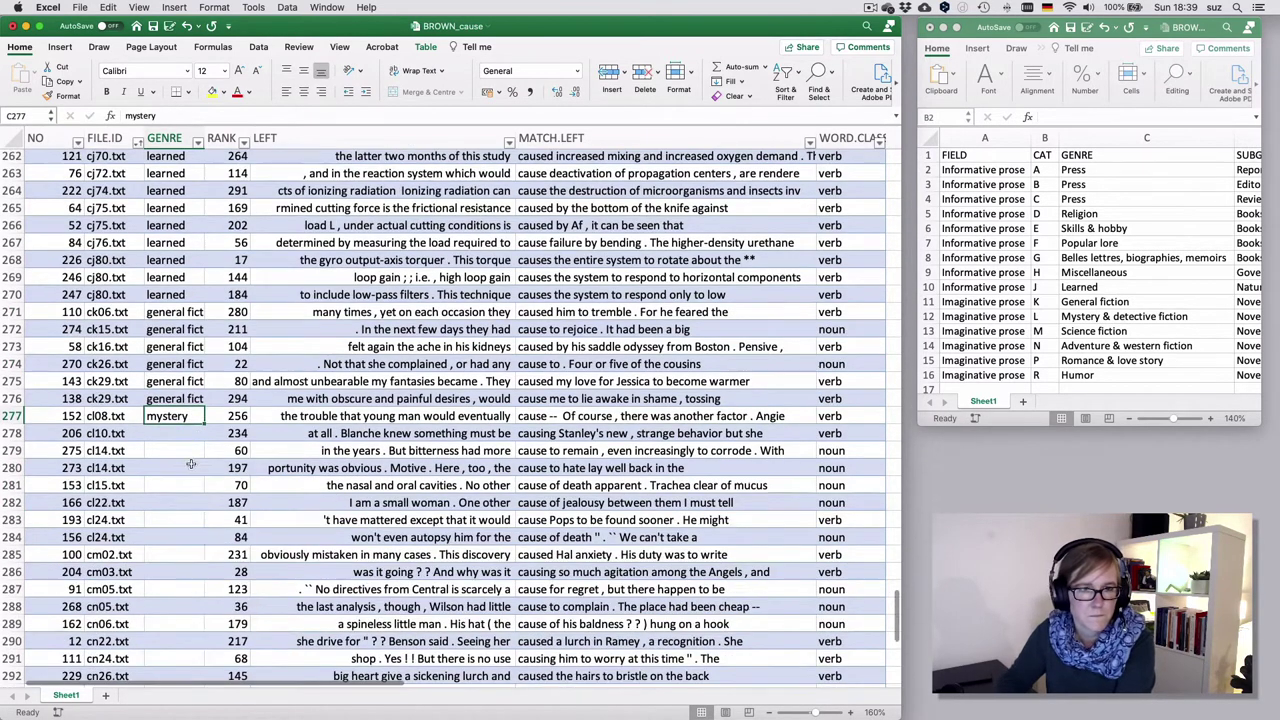
pyautogui.moveTo(204, 424); pyautogui.dragTo(183, 597)
# - Enter science fiction in C285 and fill adventure from C288 down to row 292
pyautogui.click(172, 556)
pyautogui.write('science fiction')
pyautogui.press('Return')
pyautogui.click(172, 556)
pyautogui.click(182, 605)
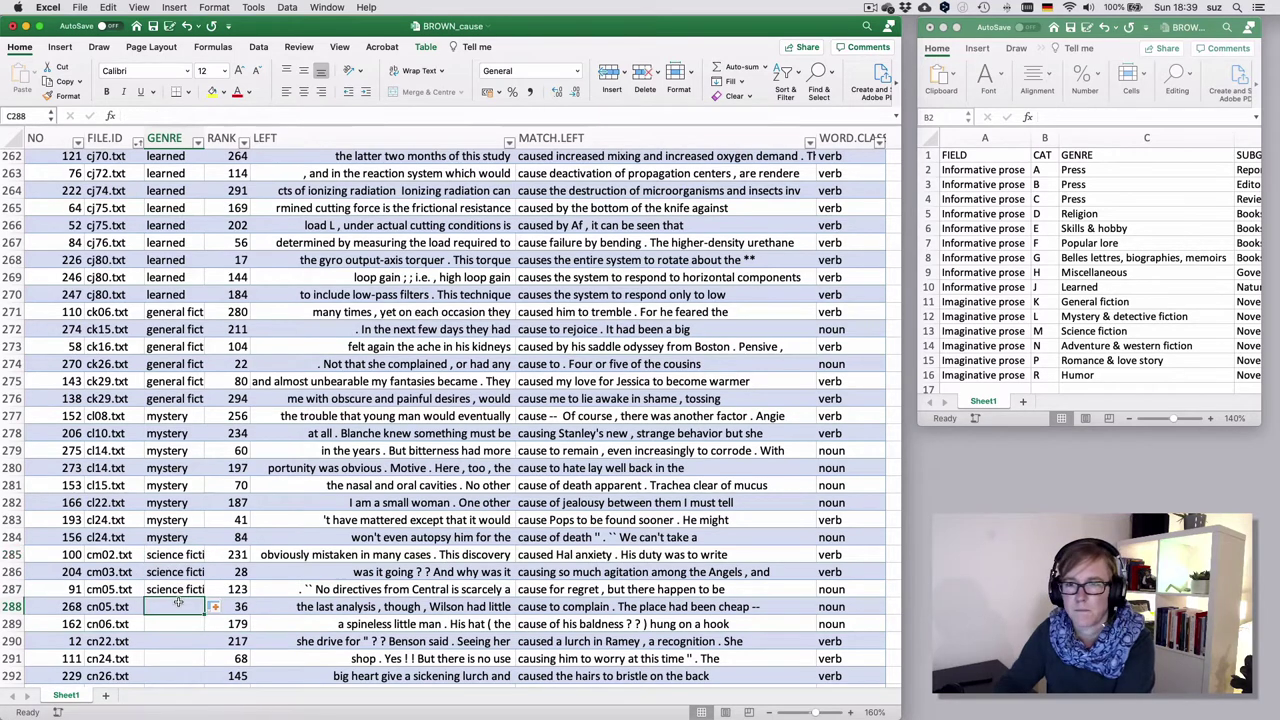
pyautogui.write('adventure')
pyautogui.scroll(-4, 180, 480)
pyautogui.press('Return')
pyautogui.click(178, 463)
pyautogui.moveTo(204, 470); pyautogui.dragTo(201, 537)
# - Enter lowercase romance in C293:C294, and humor in C295 and the row below
pyautogui.click(176, 549)
pyautogui.write('Romance')
pyautogui.press('Return')
pyautogui.click(176, 549)
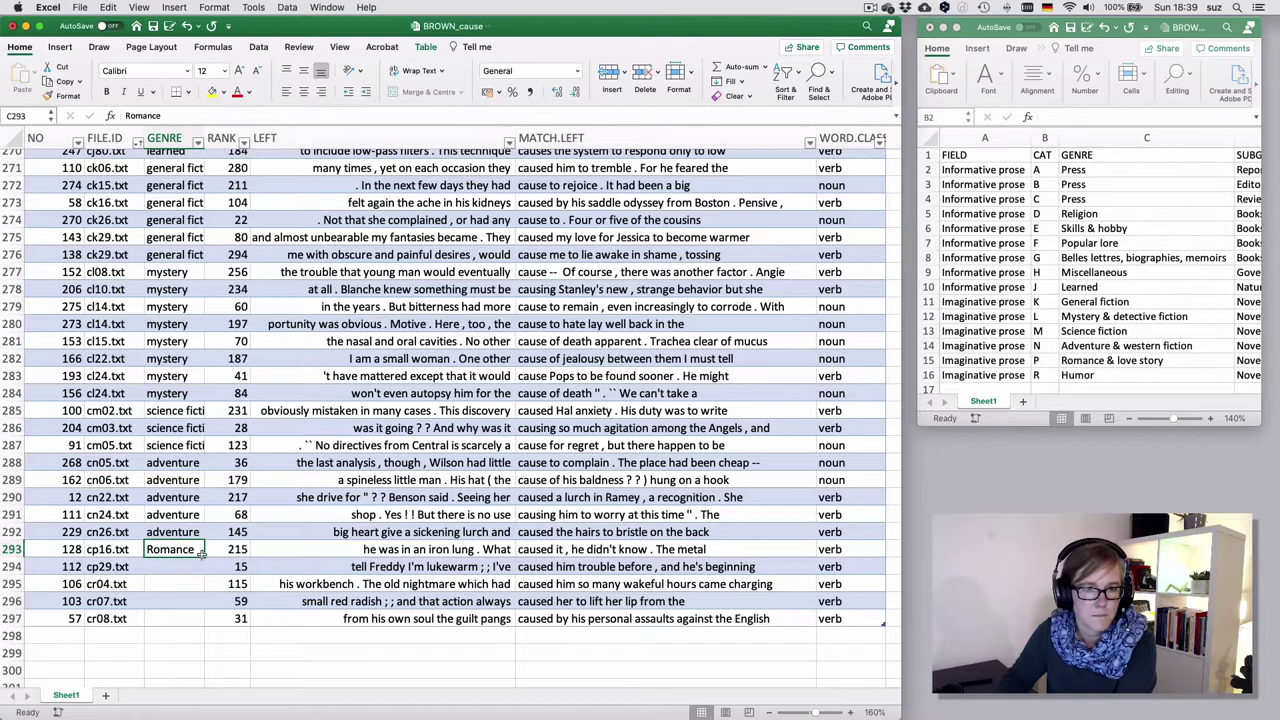
pyautogui.write('romance')
pyautogui.press('Return')
pyautogui.click(199, 552)
pyautogui.moveTo(199, 552); pyautogui.dragTo(200, 570)
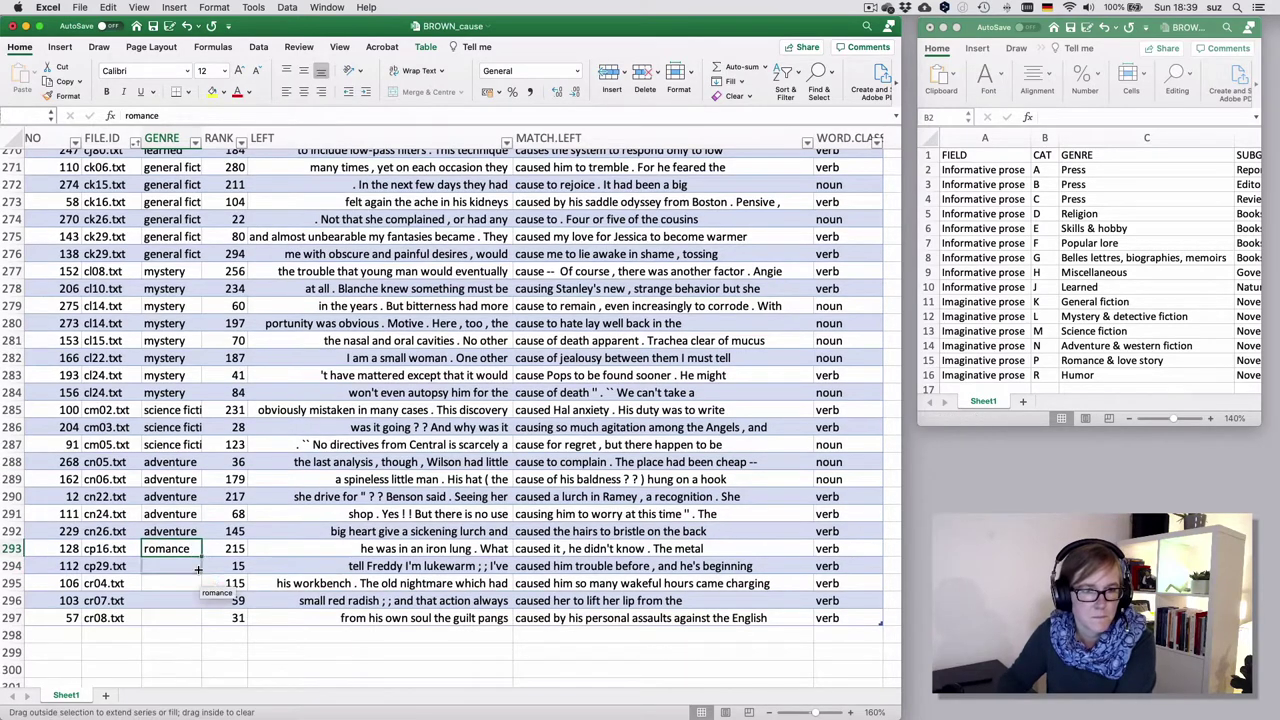
pyautogui.click(172, 583)
pyautogui.write('humor')
pyautogui.press('Return')
pyautogui.write('humor')
pyautogui.press('Return')
pyautogui.write('humor')
pyautogui.press('Return')
pyautogui.click(181, 531)
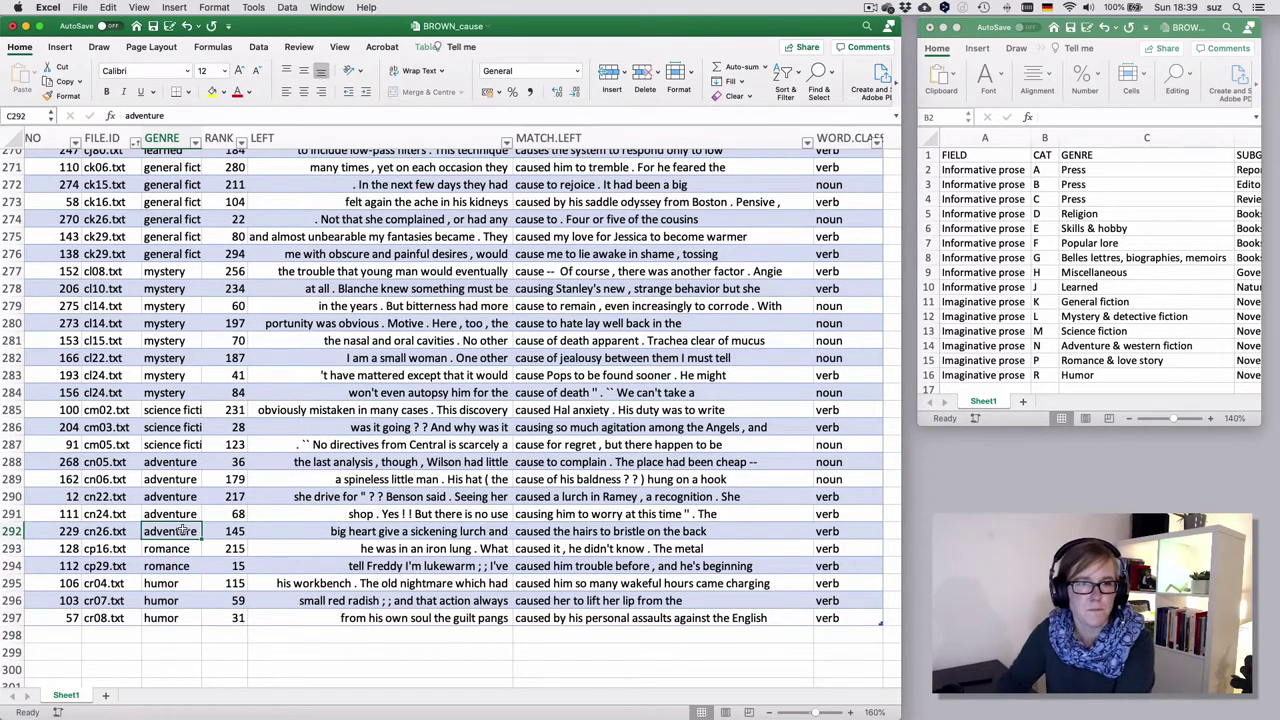
pyautogui.scroll(13, 181, 531)
# - Insert an empty column before GENRE and give it the header FIELD
pyautogui.scroll(20, 182, 529)
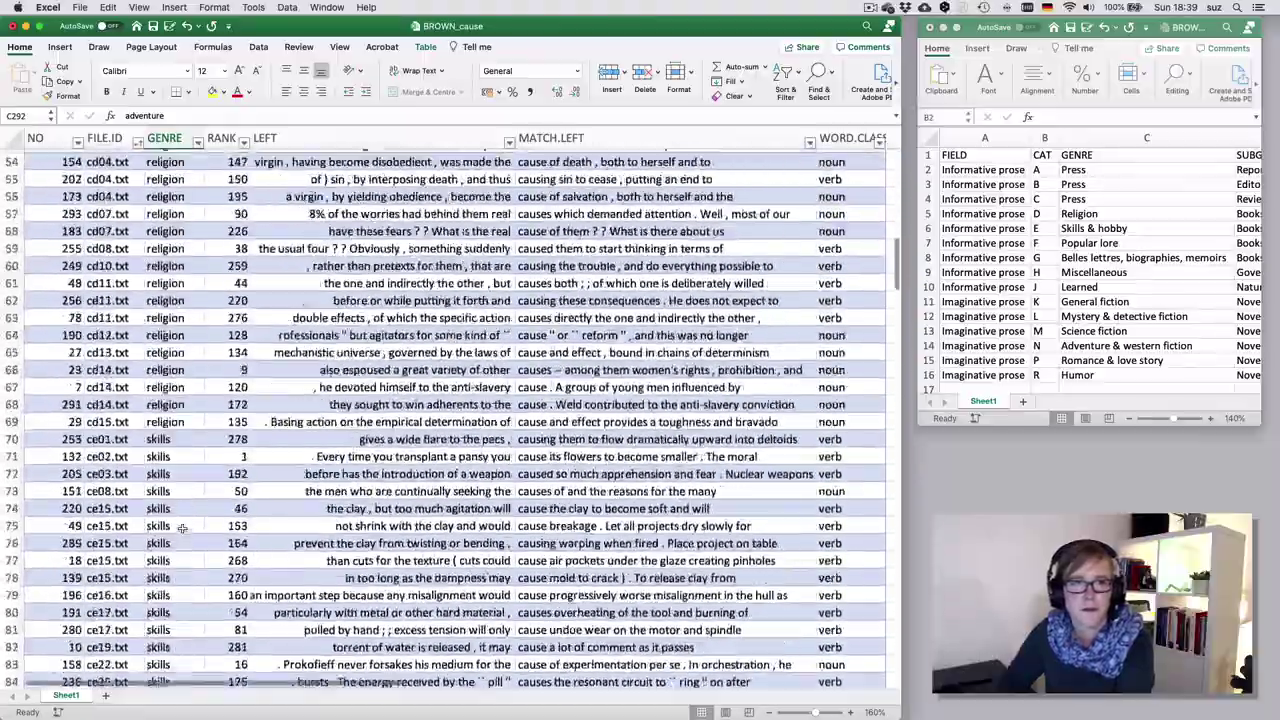
pyautogui.scroll(15, 183, 528)
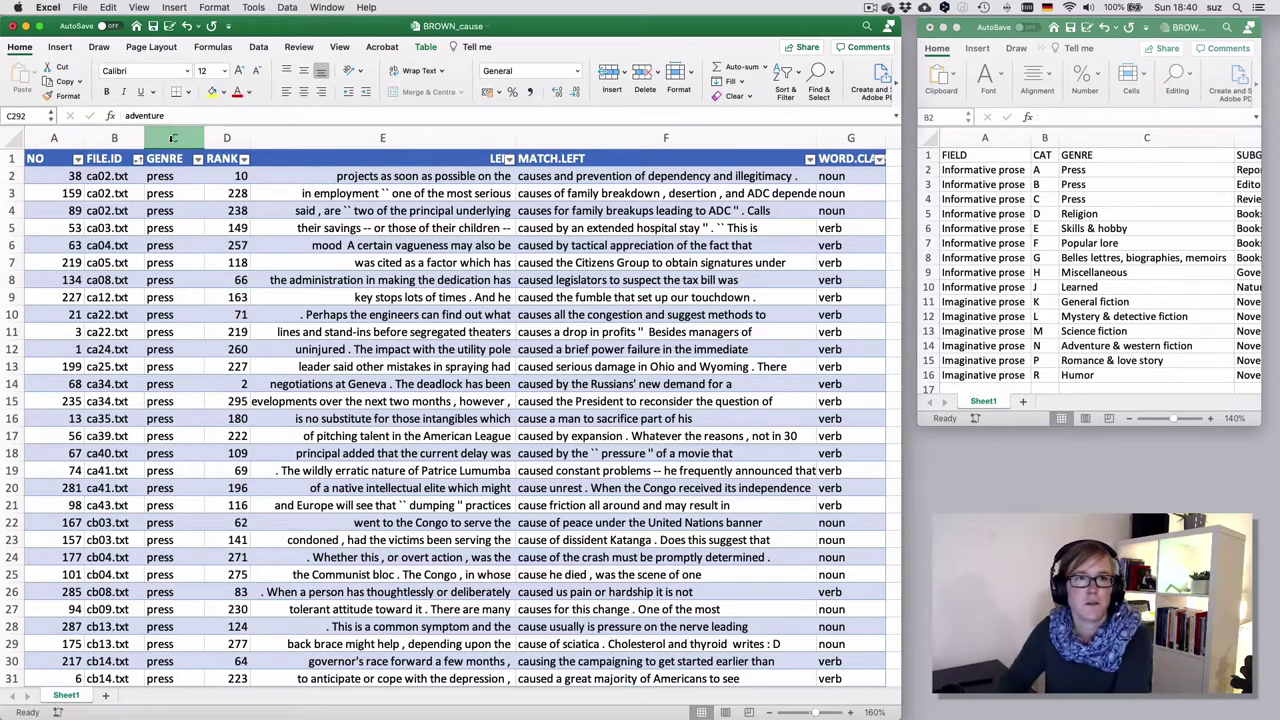
pyautogui.click(172, 138)
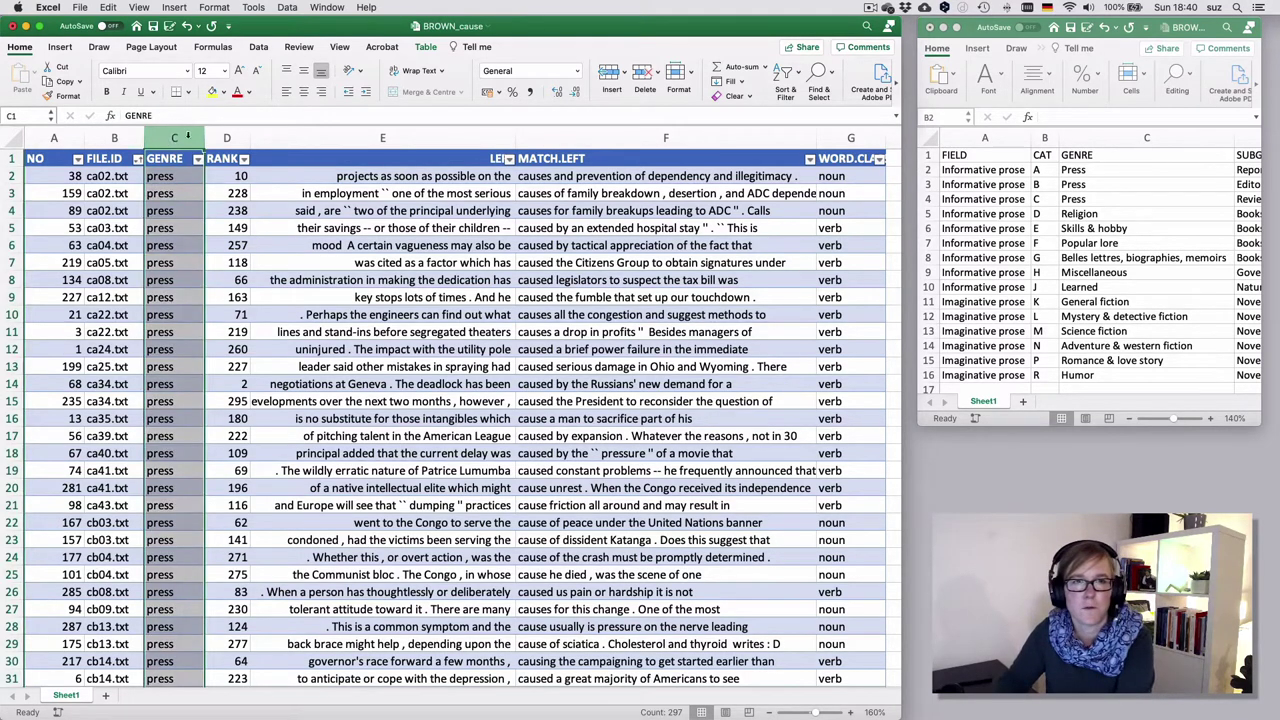
pyautogui.click(612, 76)
pyautogui.click(172, 158)
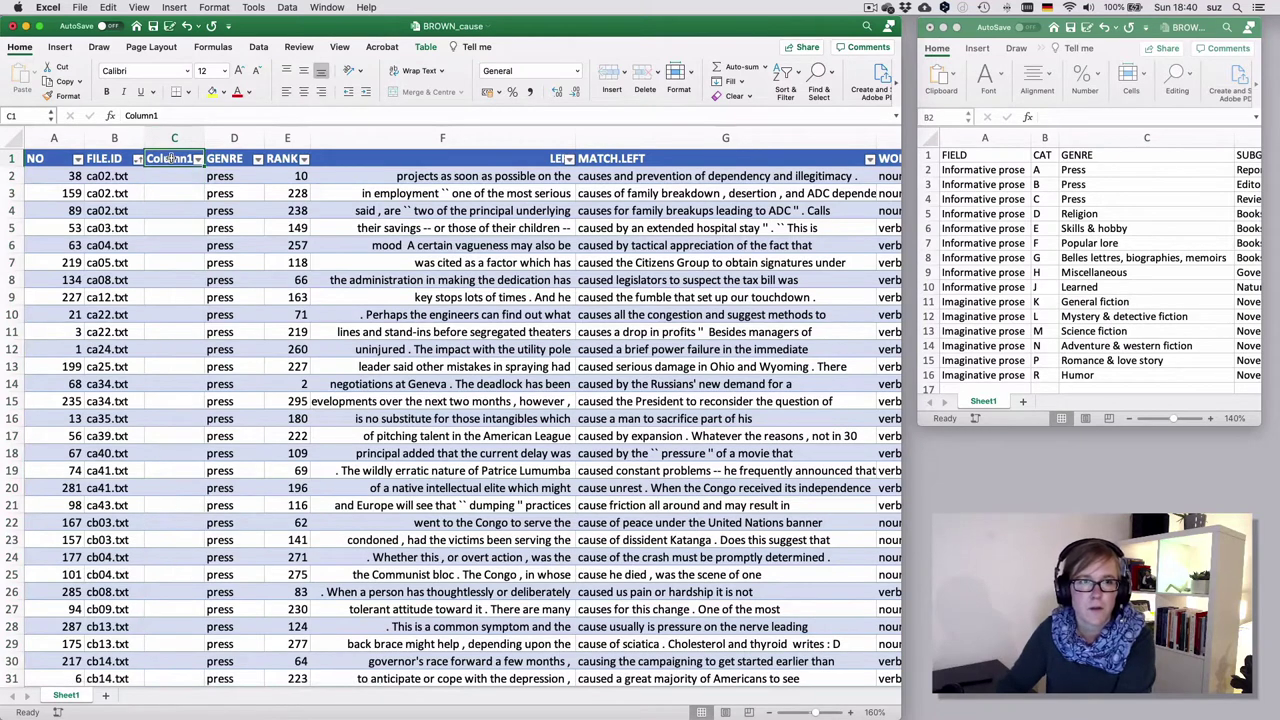
pyautogui.write('CATE')
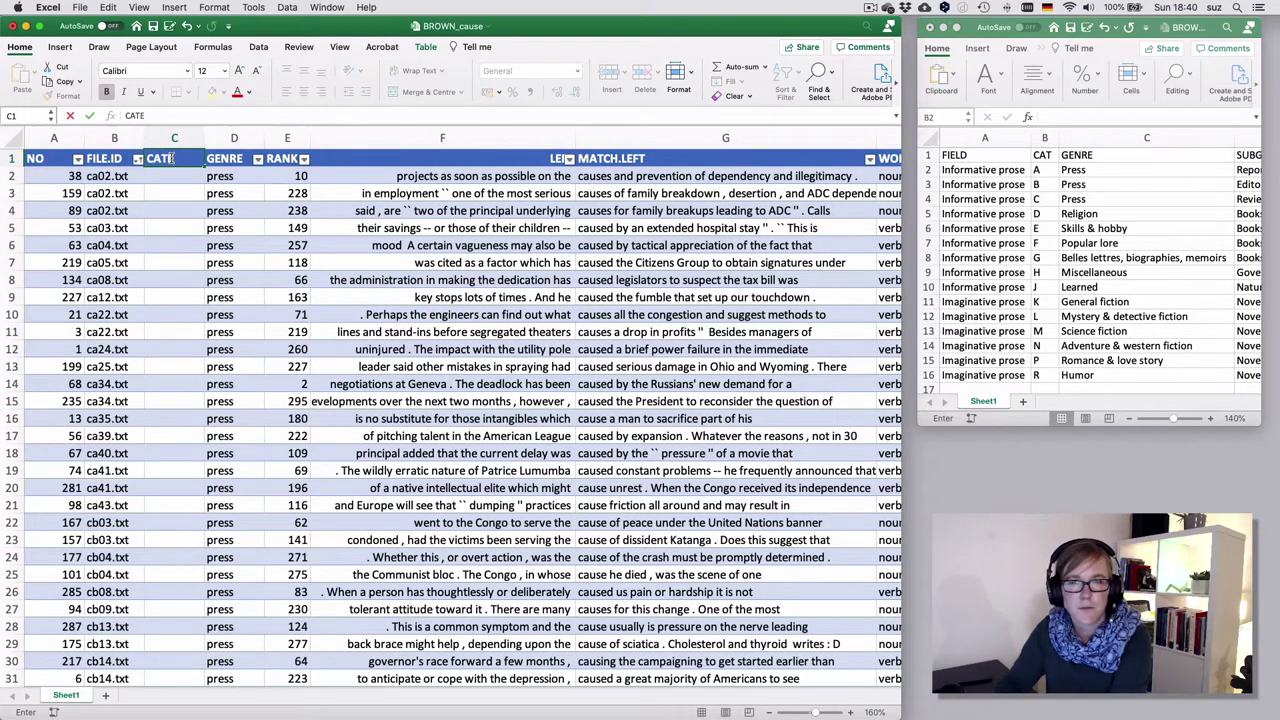
pyautogui.press('BackSpace')
pyautogui.press('BackSpace')
pyautogui.press('BackSpace')
pyautogui.press('BackSpace')
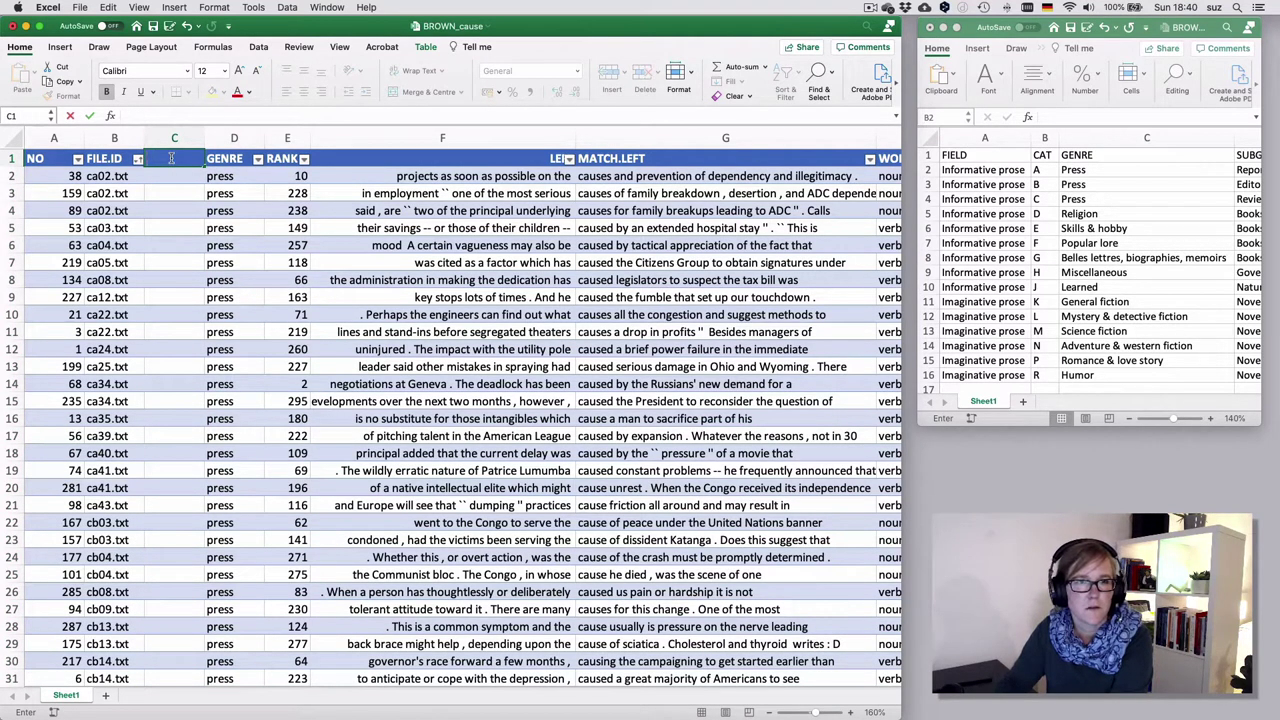
pyautogui.write('FIELD')
pyautogui.press('Return')
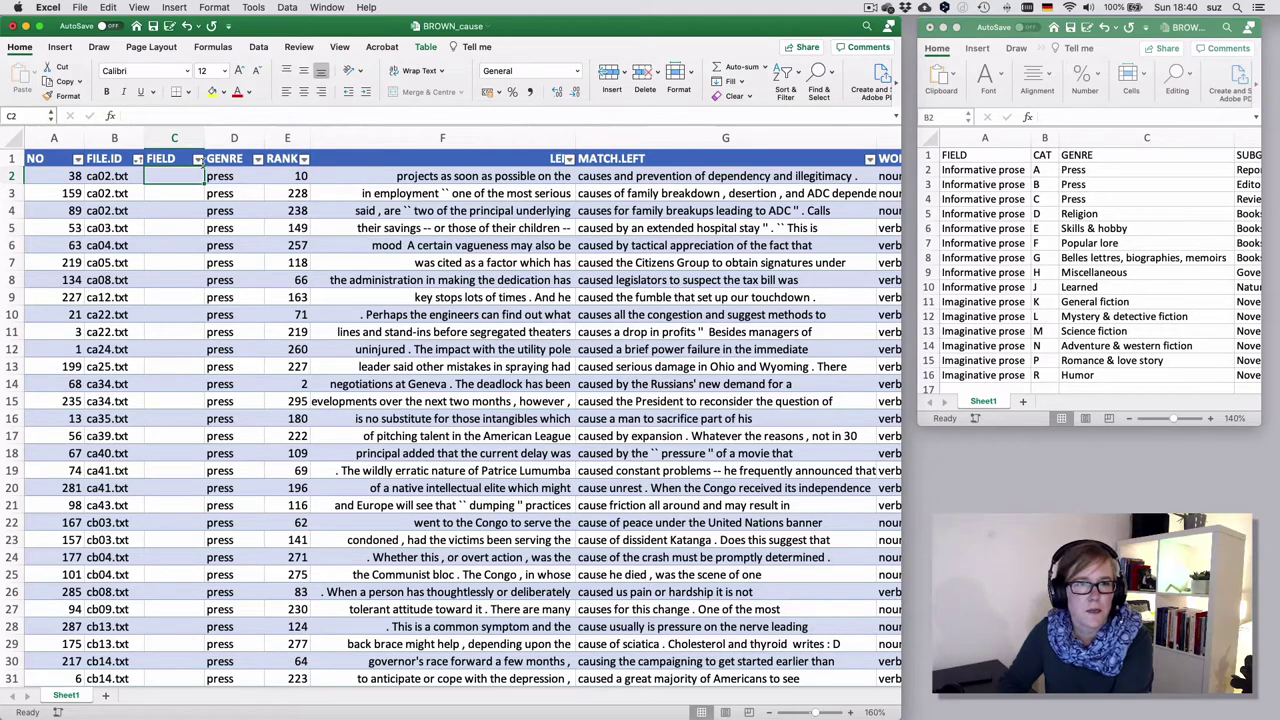
# - Fill FIELD with non-fiction in rows 2–270 and fiction from C271 to the table's end
pyautogui.write('non-fiction')
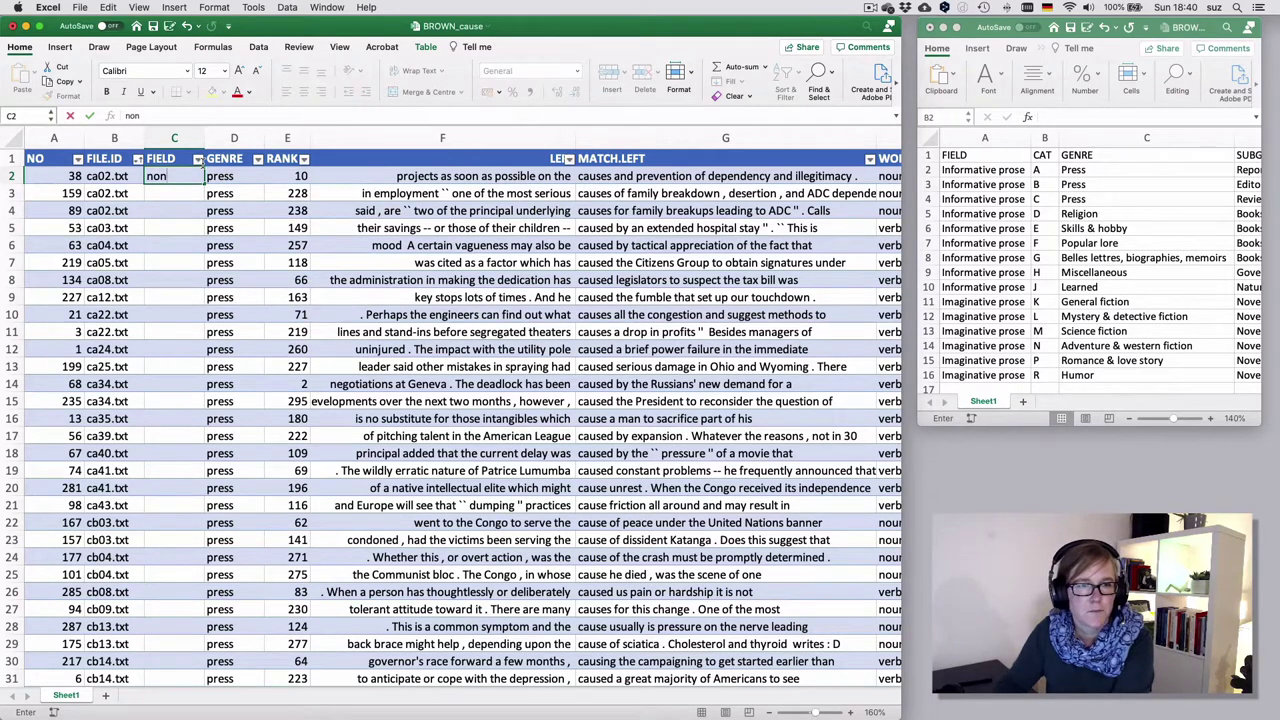
pyautogui.press('Return')
pyautogui.click(200, 175)
pyautogui.moveTo(204, 184); pyautogui.dragTo(180, 349)
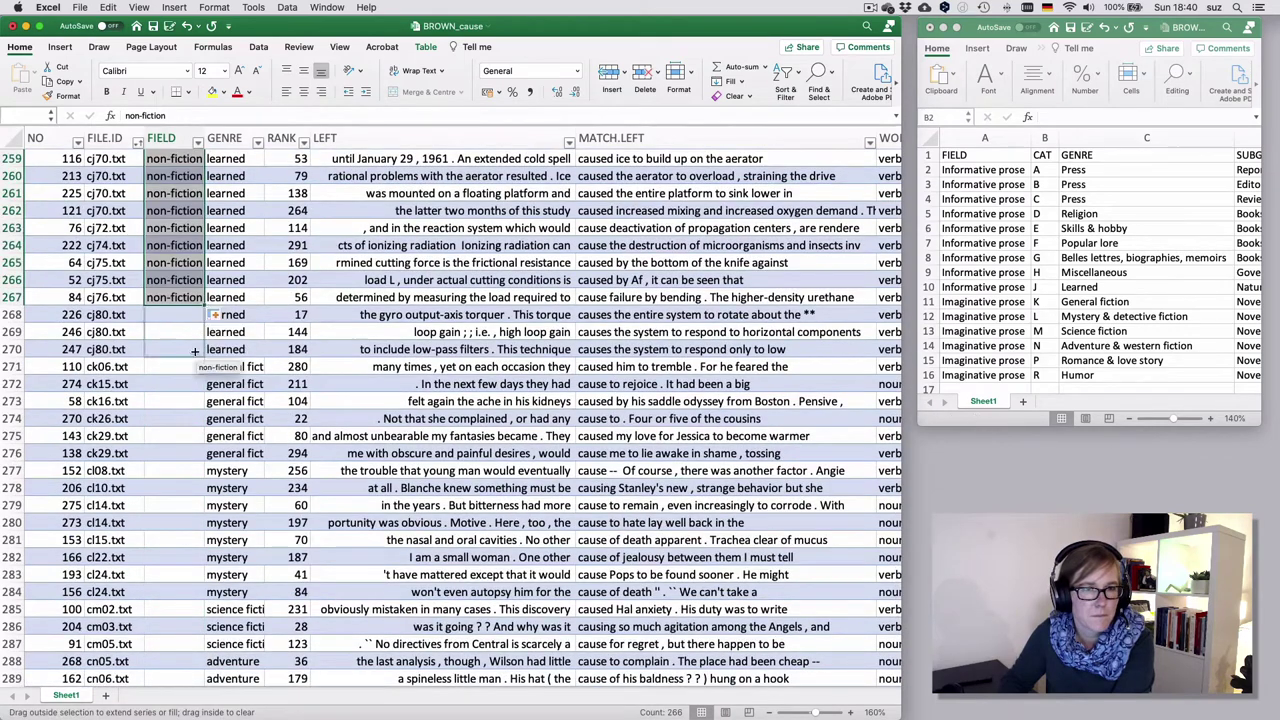
pyautogui.click(180, 367)
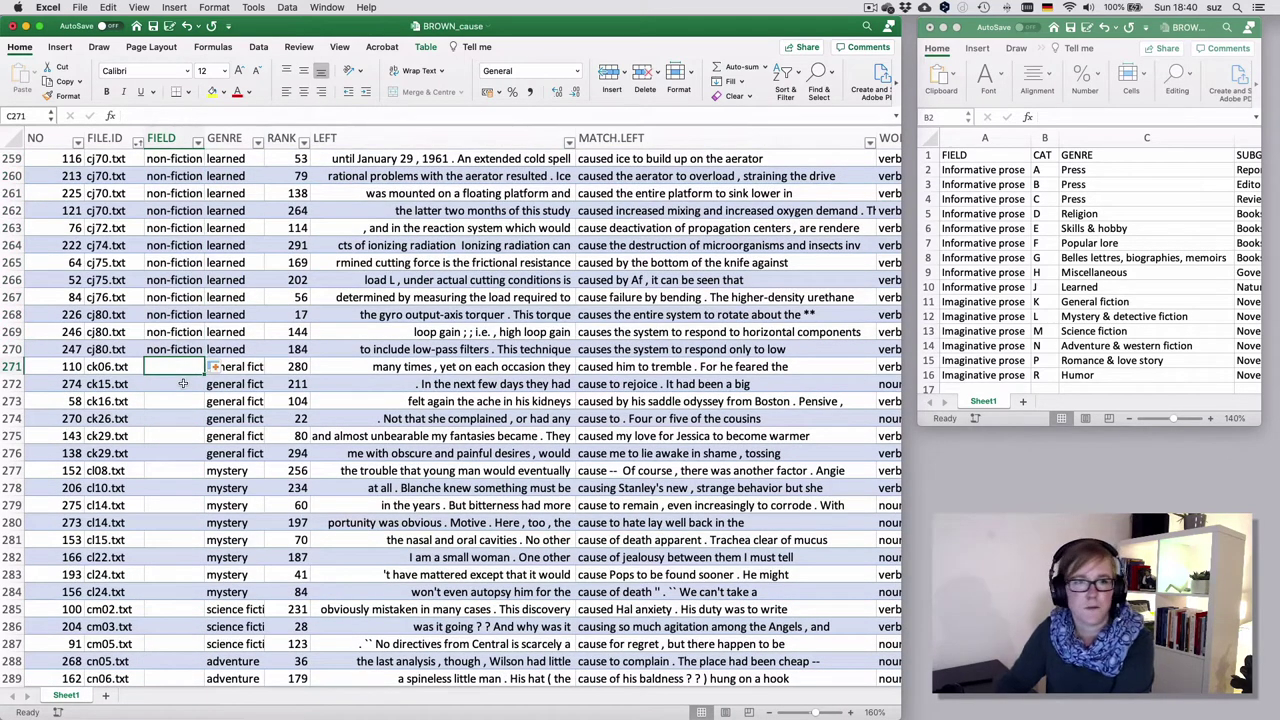
pyautogui.write('fiction')
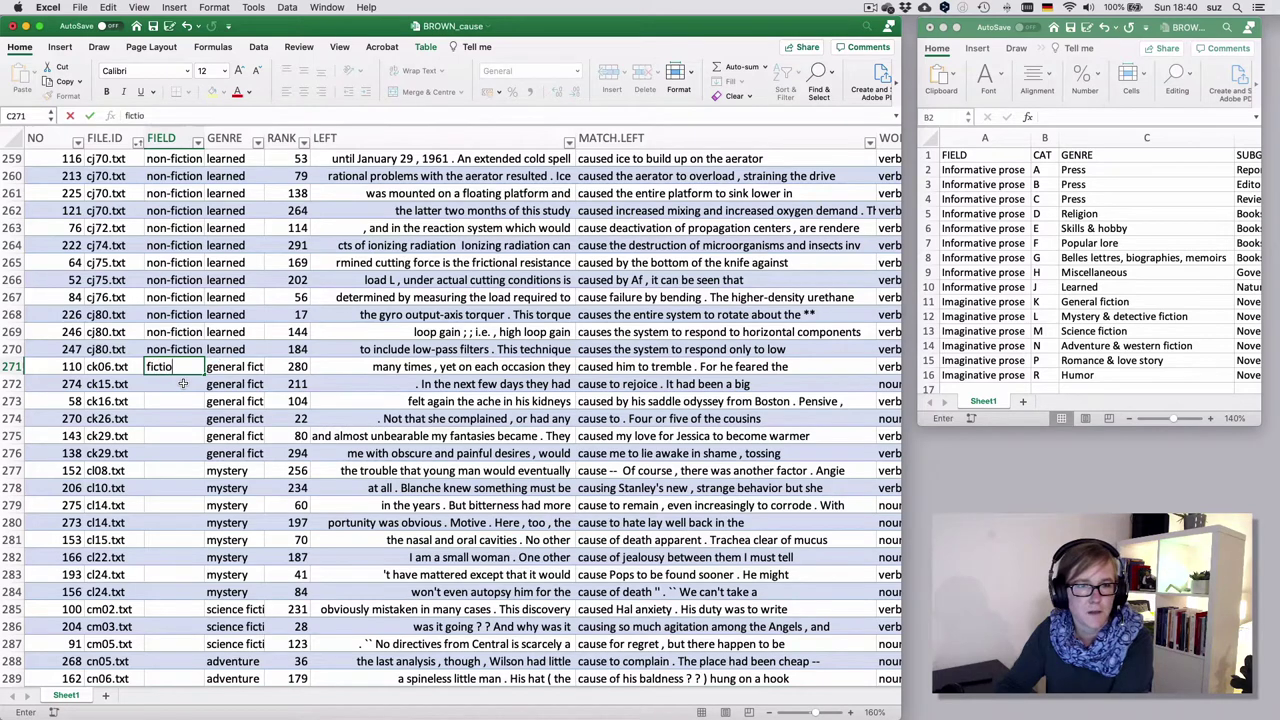
pyautogui.press('Return')
pyautogui.click(180, 367)
pyautogui.doubleClick(205, 375)
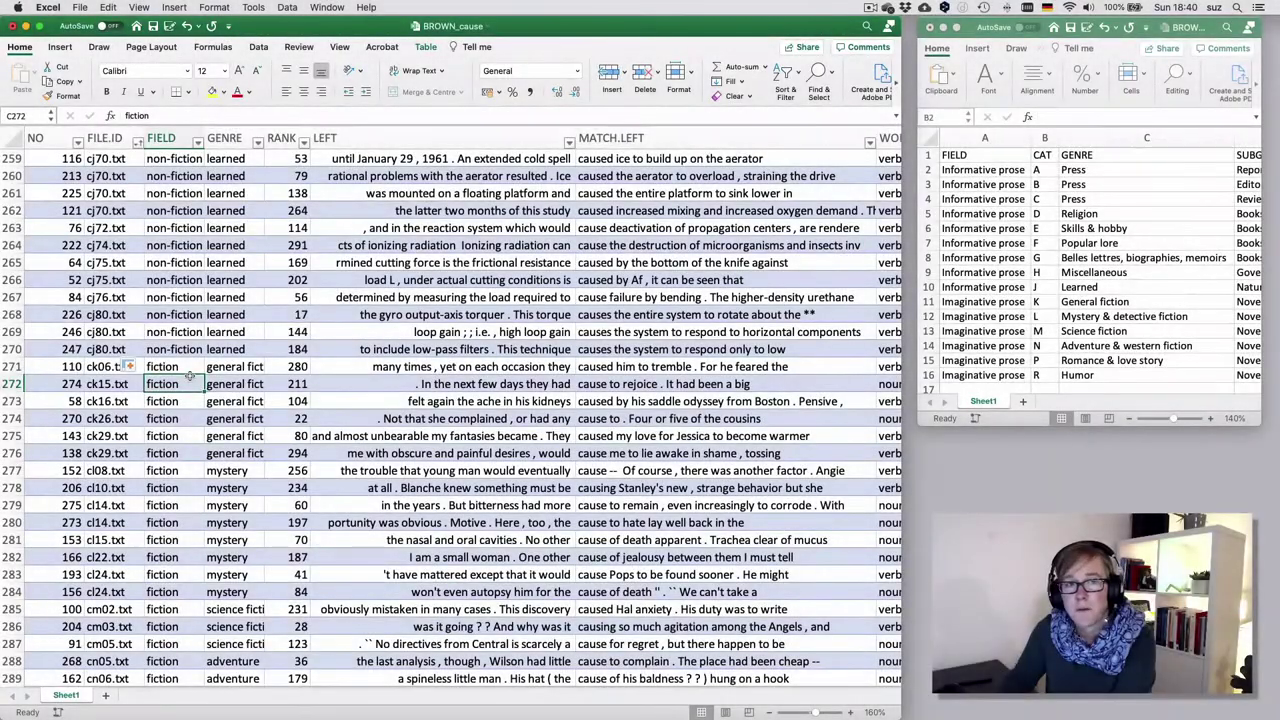
pyautogui.press('super+Up')
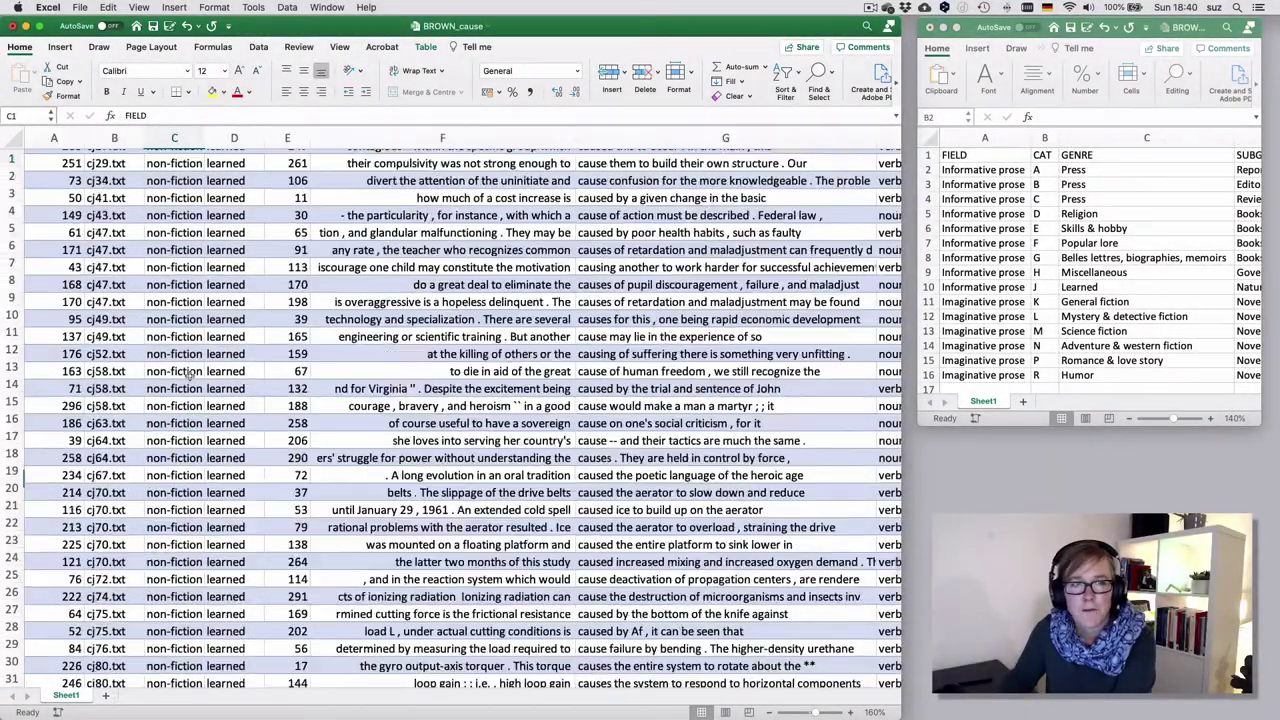